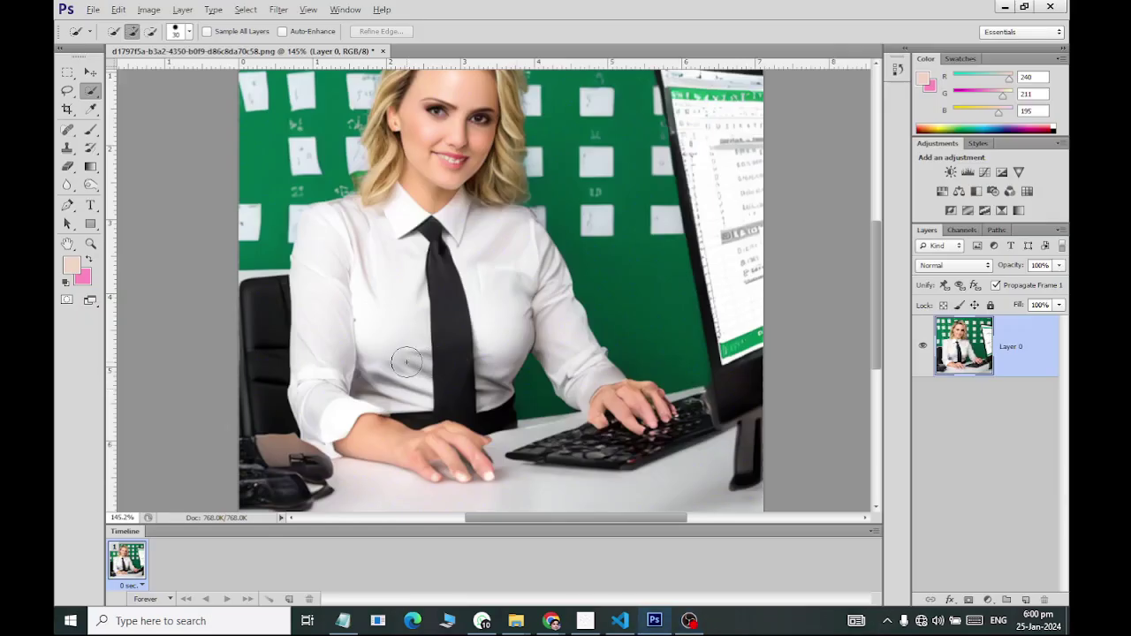
Quick-select the white shirt from the left sleeve up, adding the area beside the tie
mouse_move(327, 412)
left_mouse_down()
mouse_move(386, 258)
mouse_move(551, 302)
left_mouse_up()
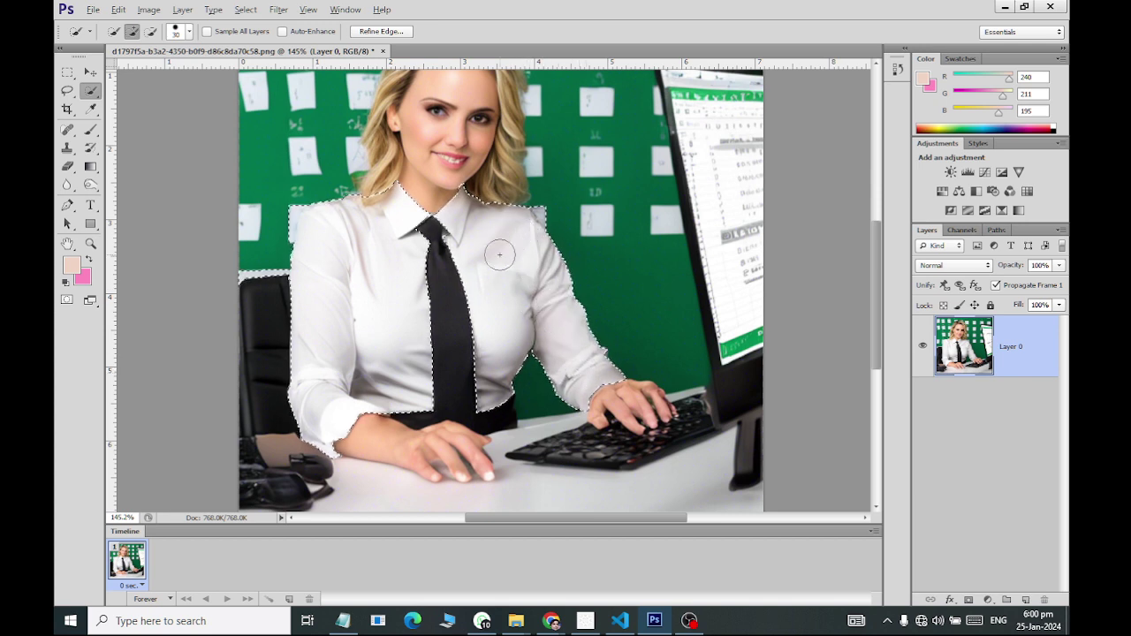
left_click(438, 236)
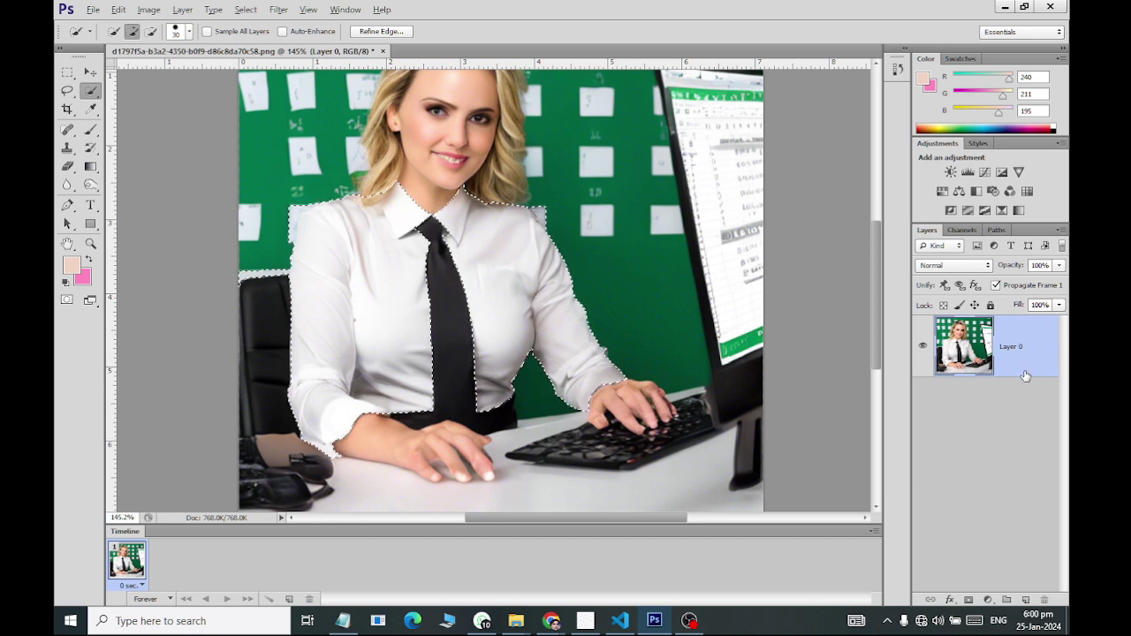
Add a Solid Color fill layer over the shirt selection in green #3f8e0f
left_click(990, 602)
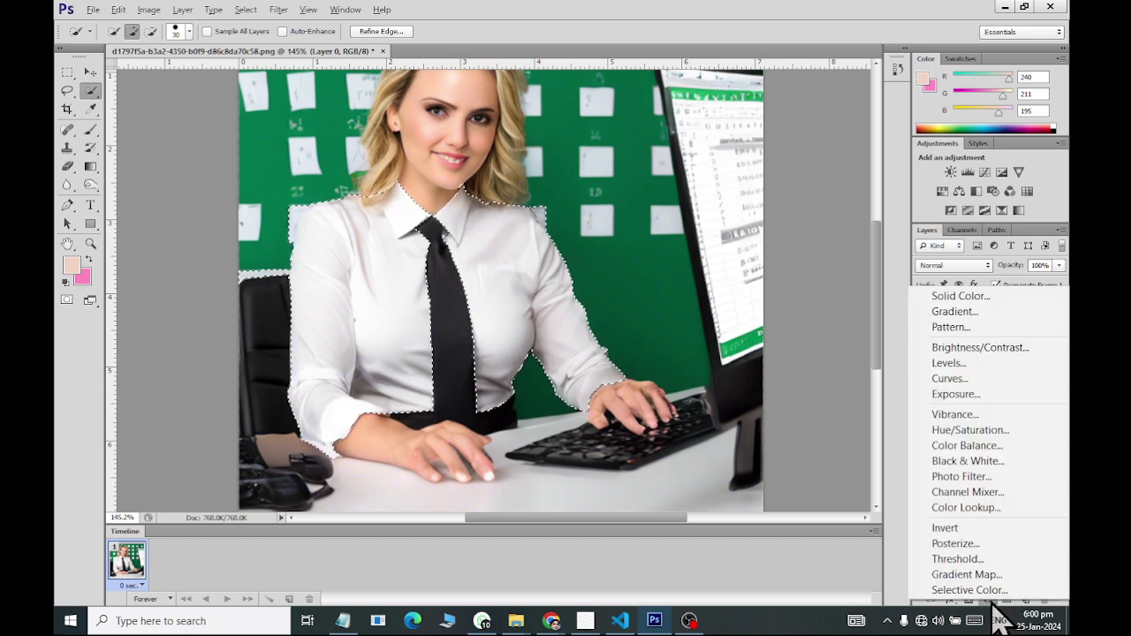
left_click(985, 299)
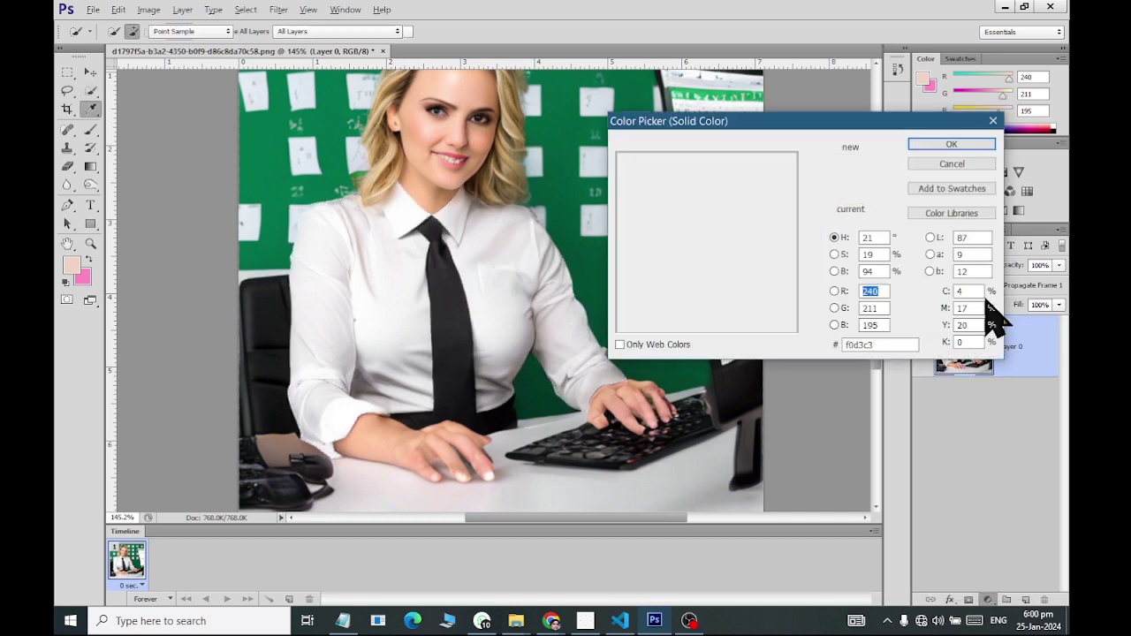
left_click_drag(787, 124, 797, 74)
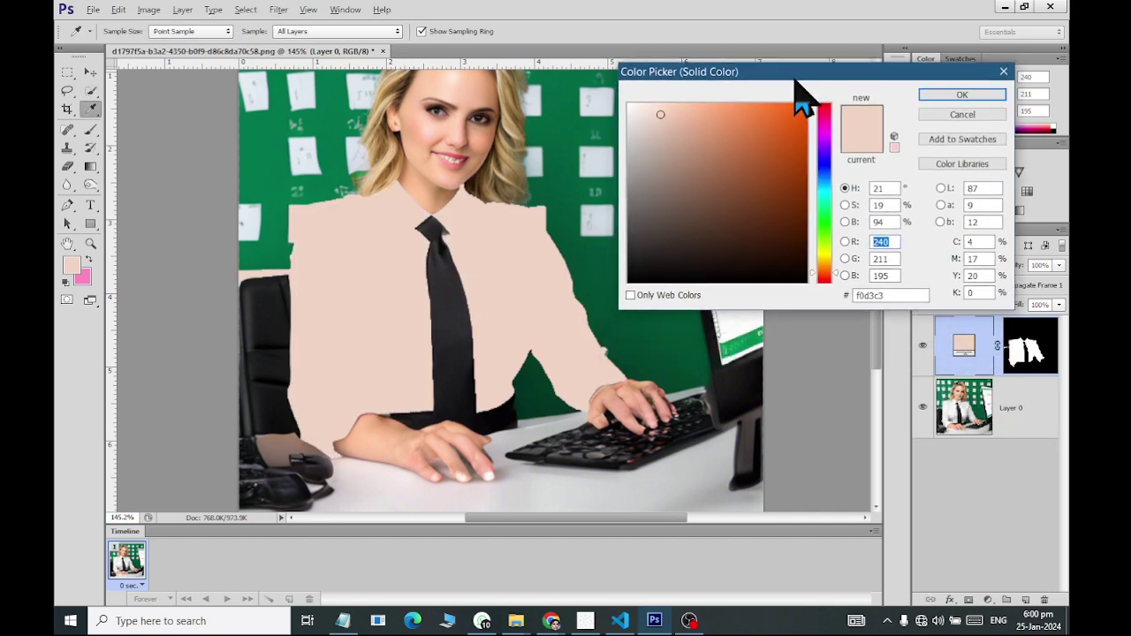
left_click(823, 234)
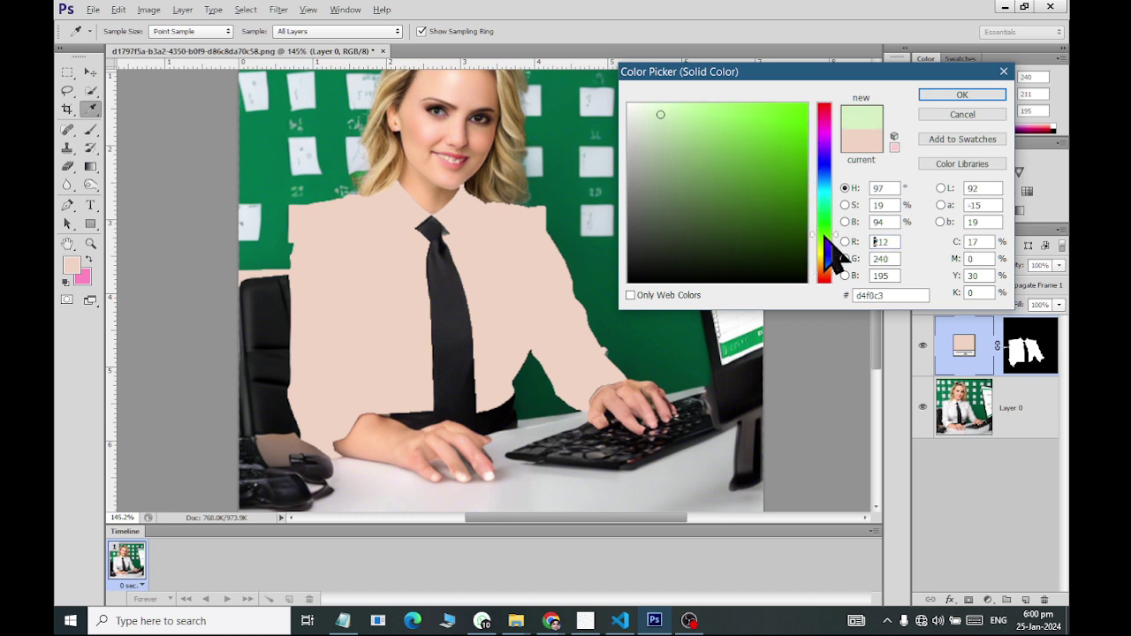
left_click(789, 183)
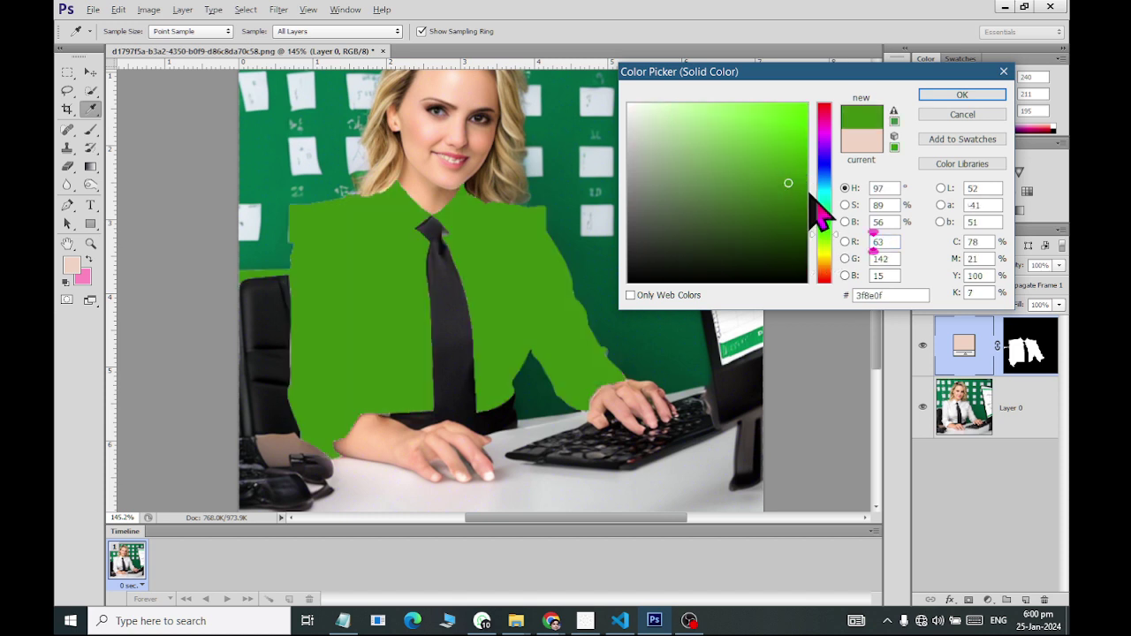
left_click(951, 96)
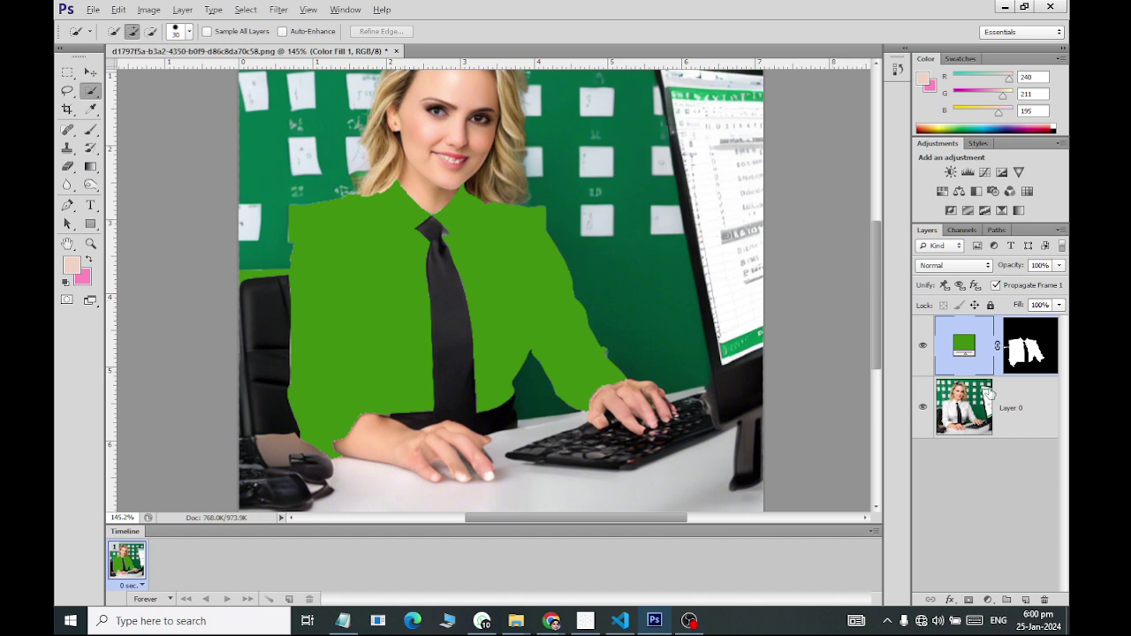
Set the Color Fill layer's blend mode to Multiply so the shirt texture shows
left_click(1015, 357)
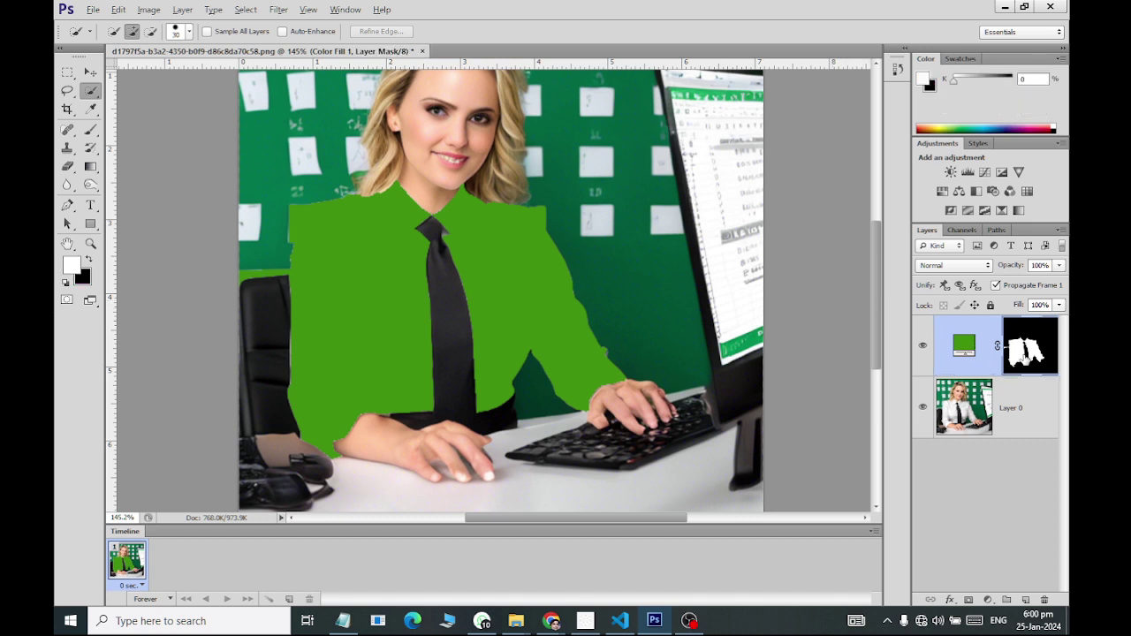
left_click(964, 353)
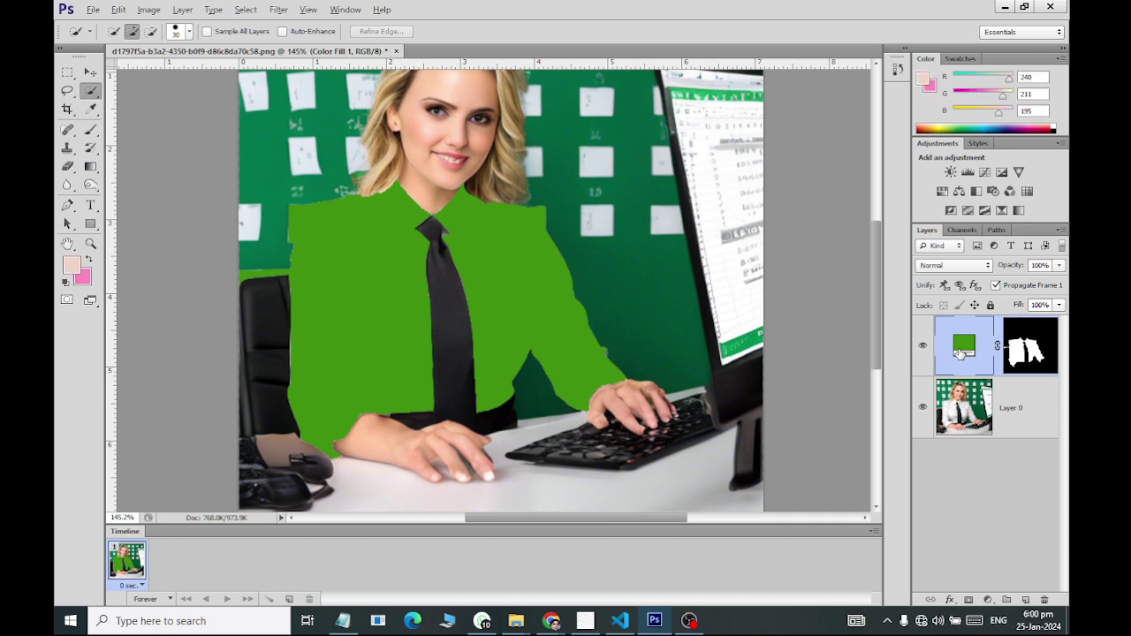
left_click(961, 267)
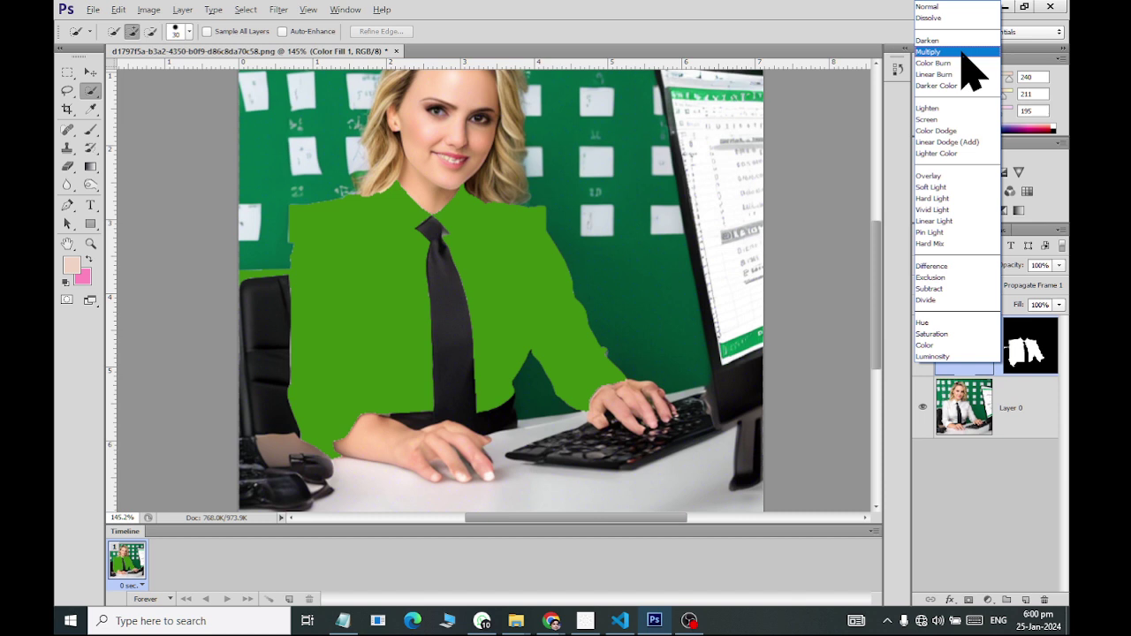
left_click(928, 52)
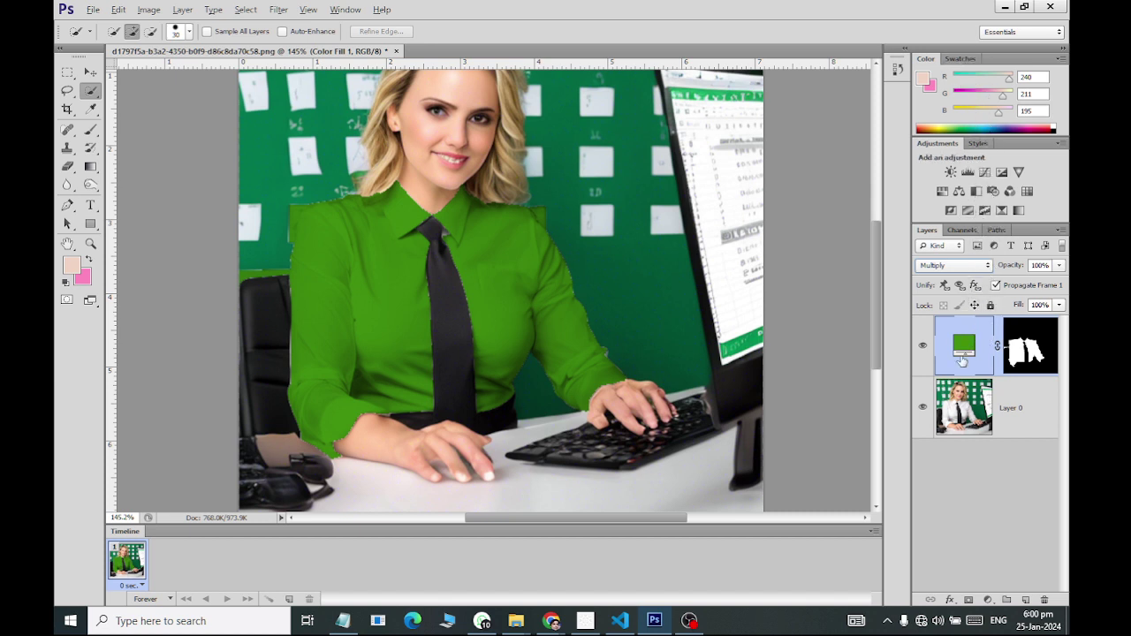
Try purple, brown and blue fill colours, then settle on green #46a11a
double_click(963, 346)
mouse_move(785, 184)
left_mouse_down()
mouse_move(790, 129)
mouse_move(796, 202)
mouse_move(789, 183)
left_mouse_up()
mouse_move(834, 237)
left_mouse_down()
mouse_move(831, 174)
mouse_move(827, 259)
left_mouse_up()
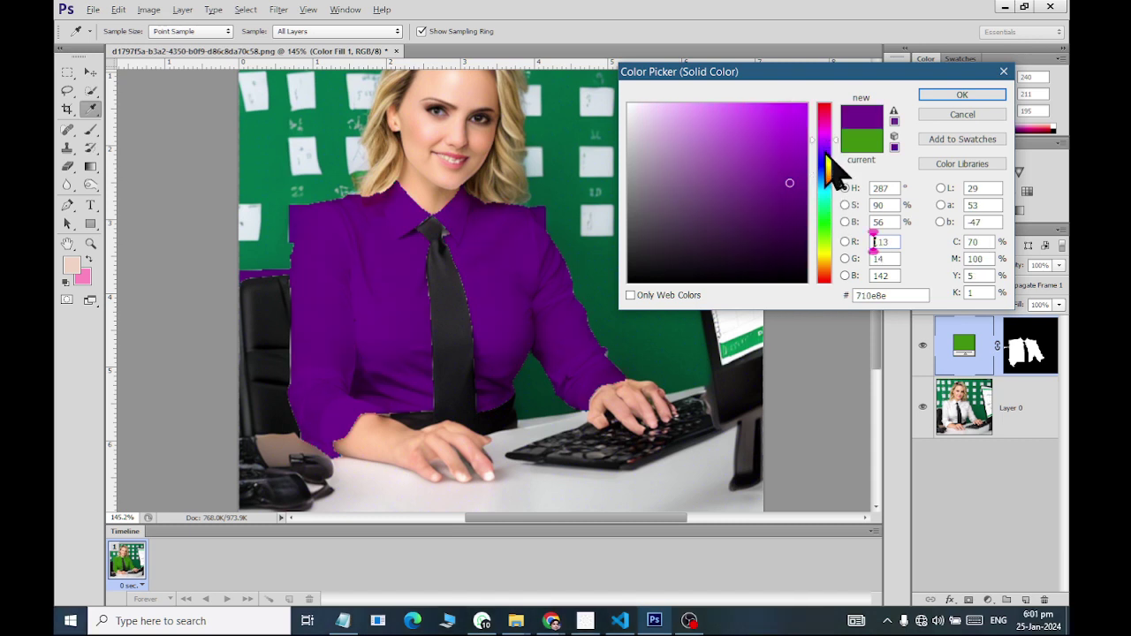
left_click(826, 270)
left_click_drag(823, 206, 826, 170)
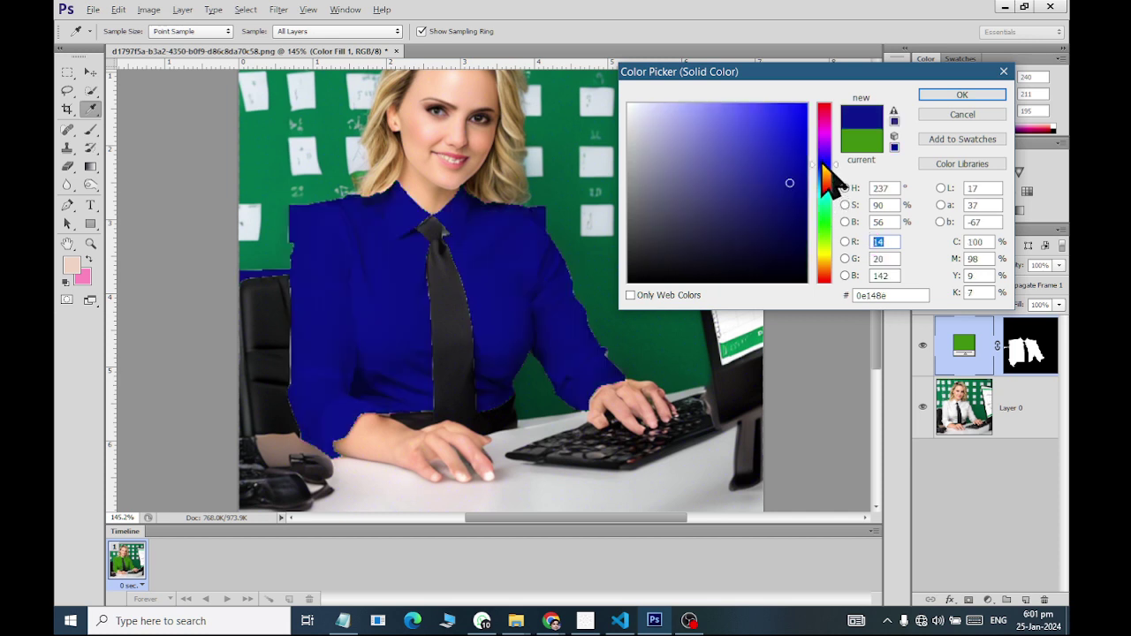
mouse_move(801, 180)
left_mouse_down()
mouse_move(782, 141)
mouse_move(788, 168)
mouse_move(752, 145)
left_mouse_up()
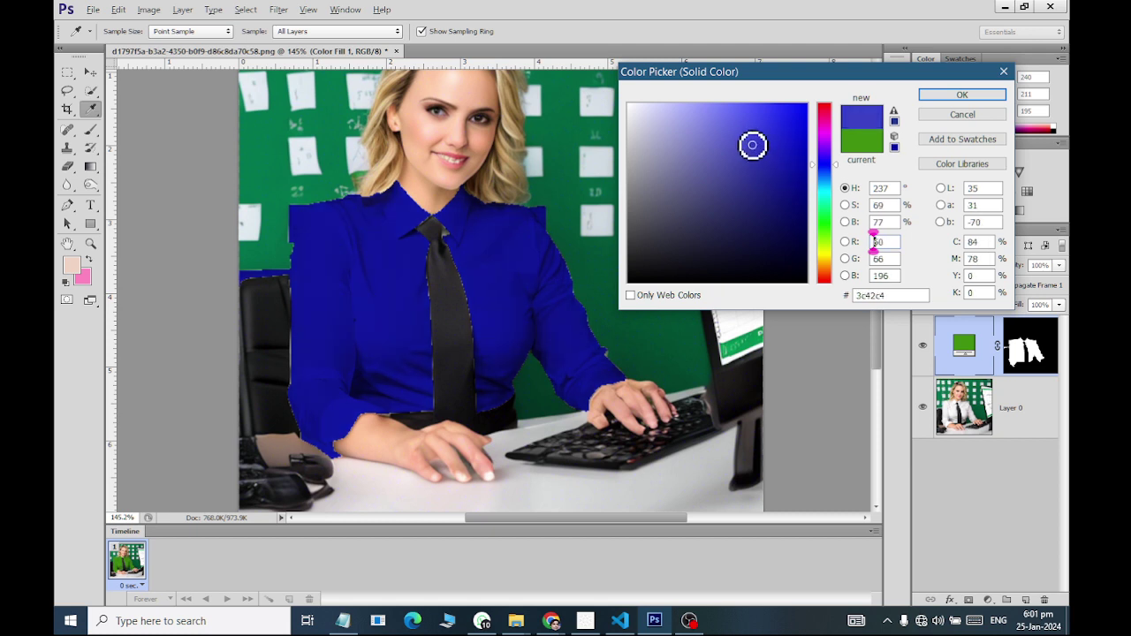
left_click_drag(834, 227, 828, 234)
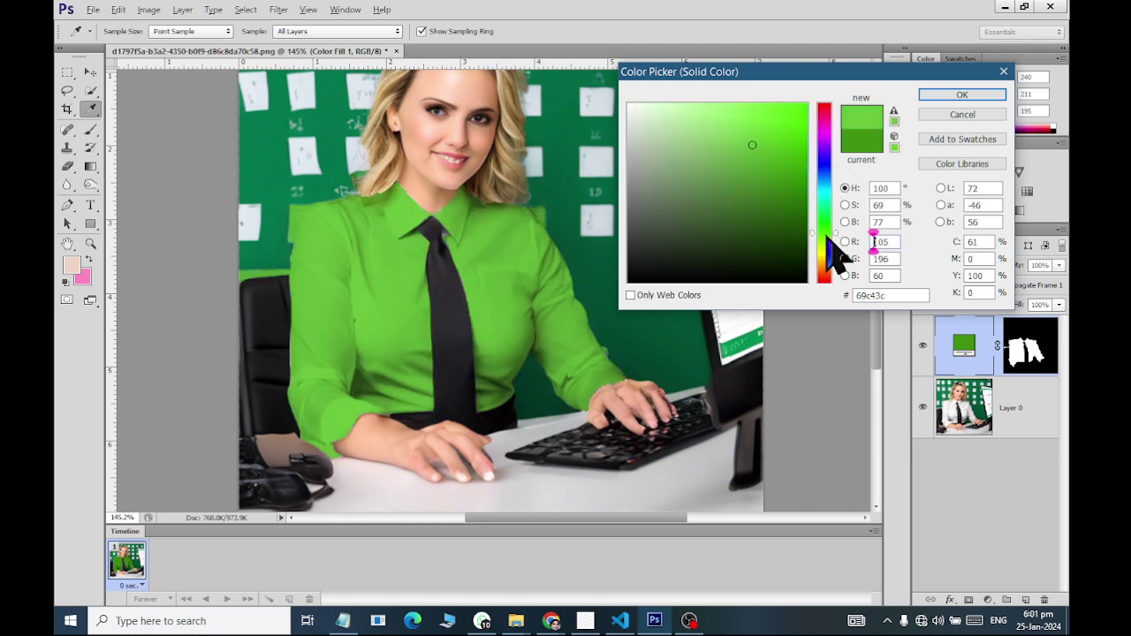
left_click(779, 169)
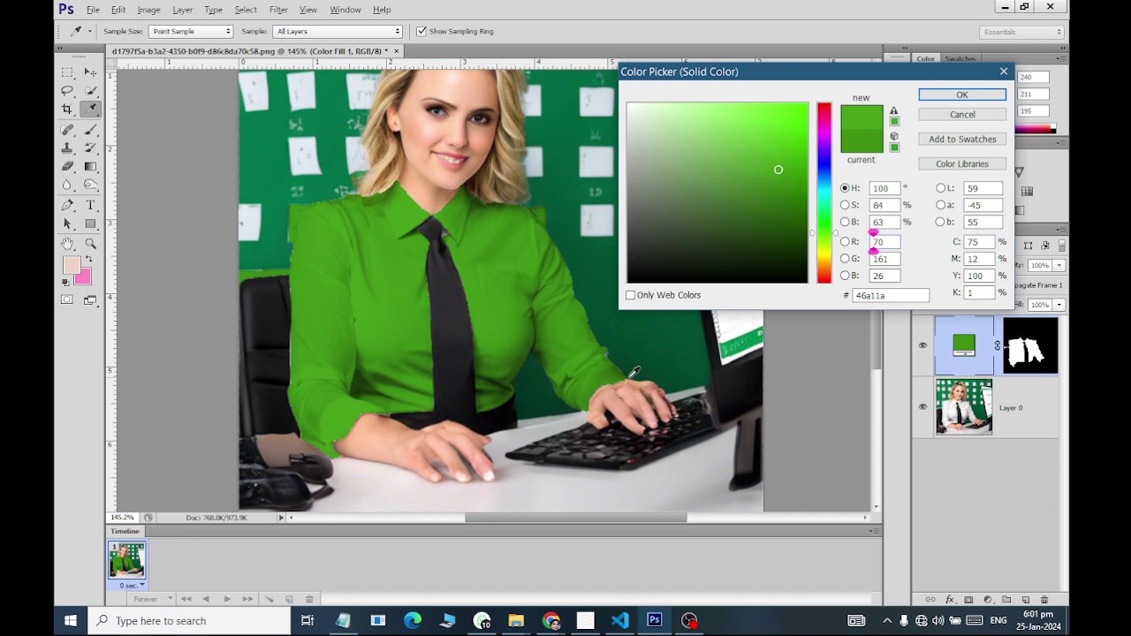
left_click(939, 95)
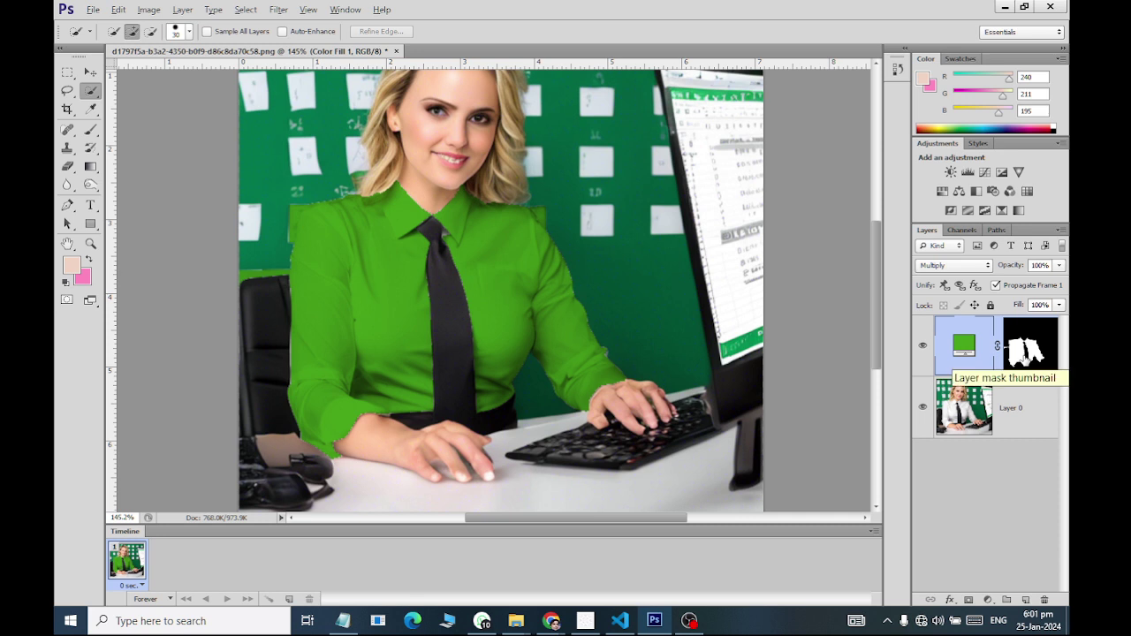
Target the fill layer's mask, zoom into the left elbow and choose the Brush tool
left_click(1023, 352)
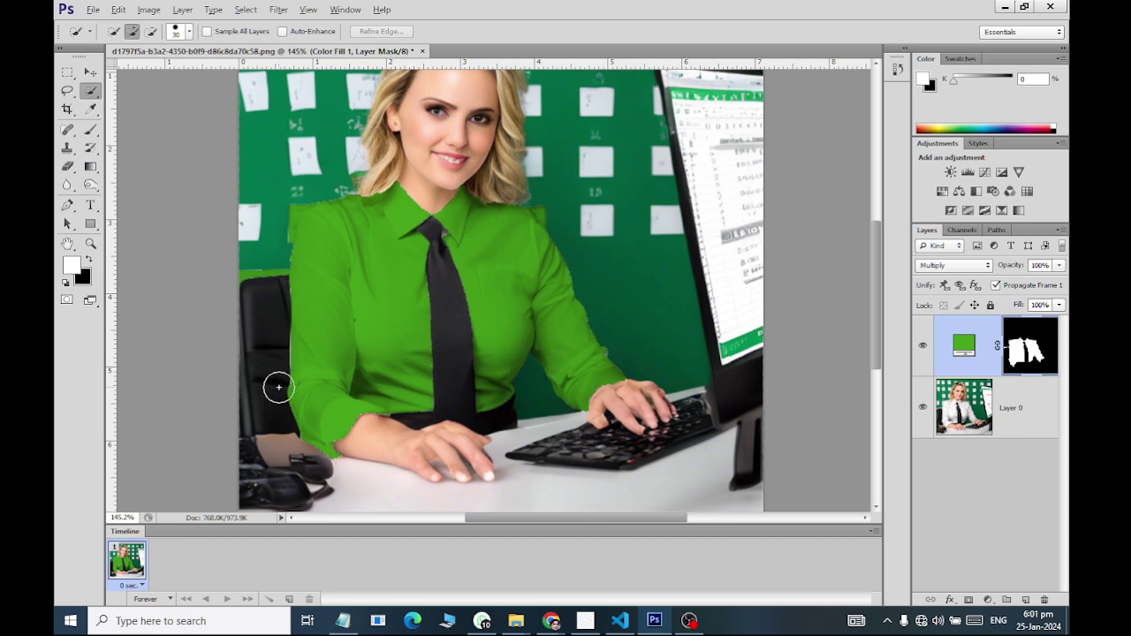
scroll(281, 384, "up", 5)
scroll(286, 467, "up", 2)
scroll(336, 442, "up", 1)
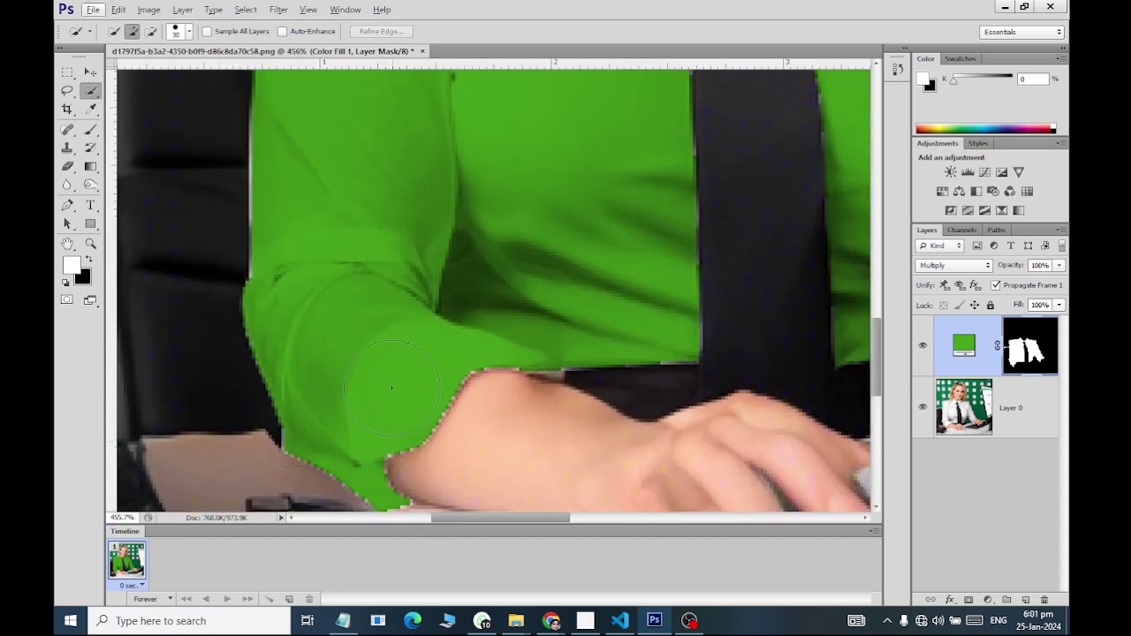
scroll(380, 424, "up", 1)
scroll(409, 400, "up", 1)
scroll(408, 400, "up", 1)
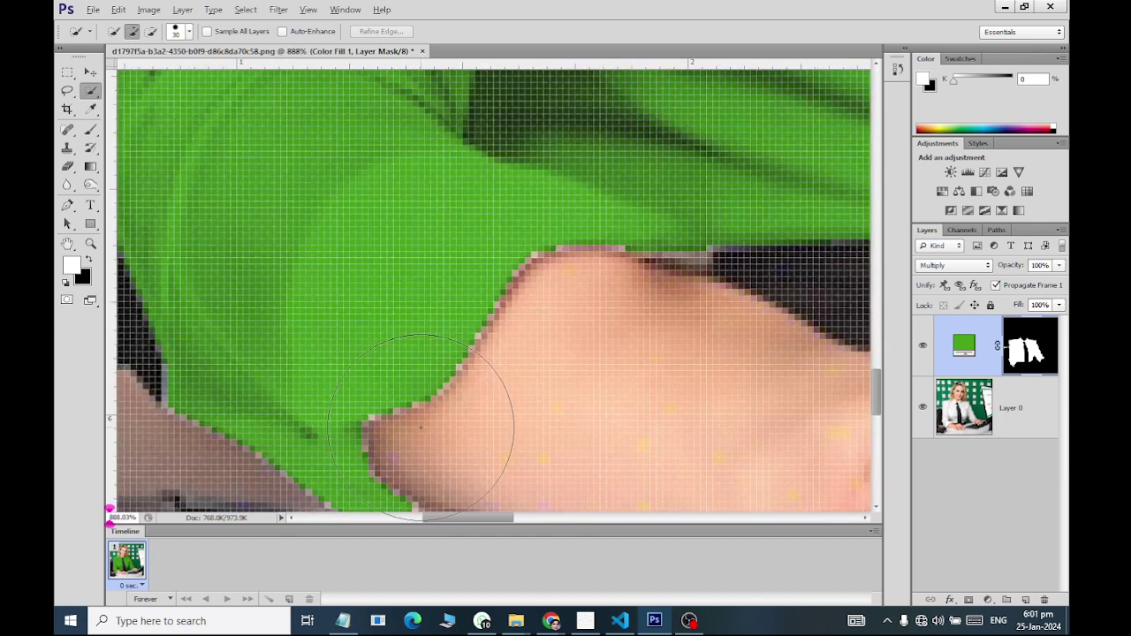
left_click(92, 132)
left_click(140, 131)
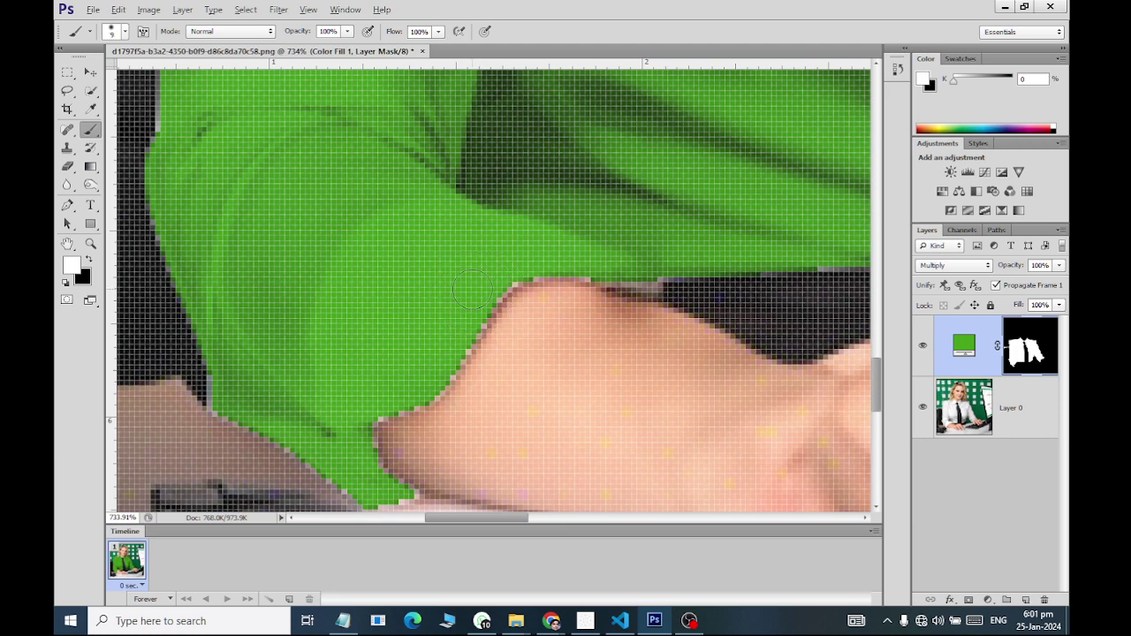
Use an 8 px brush on the mask to uncover forearm skin along the sleeve edge
left_click(124, 32)
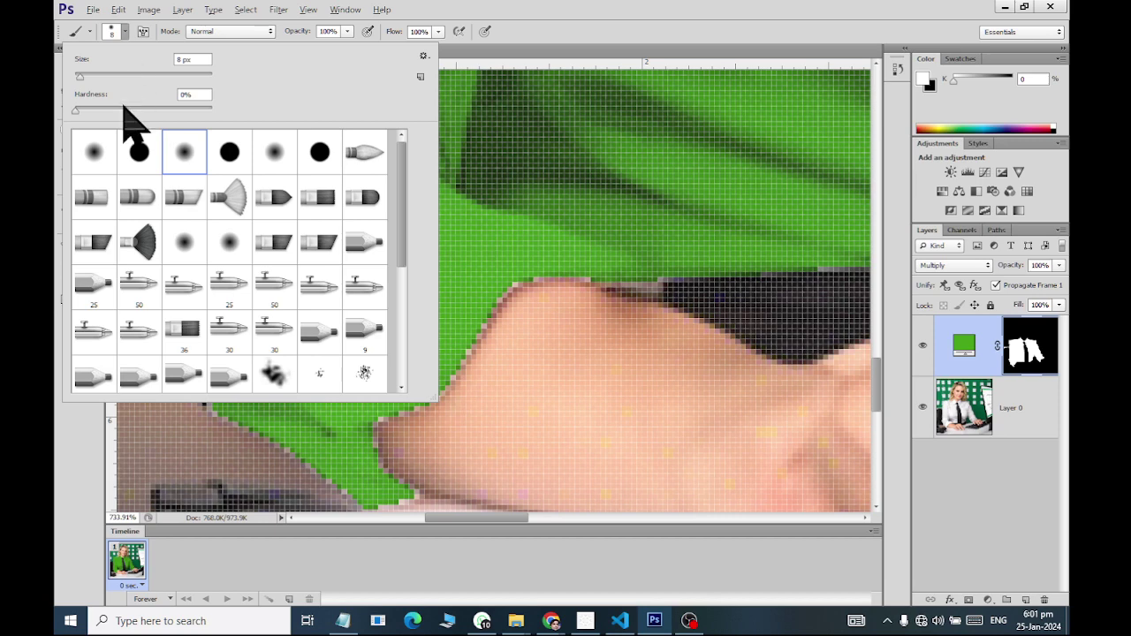
left_click(524, 239)
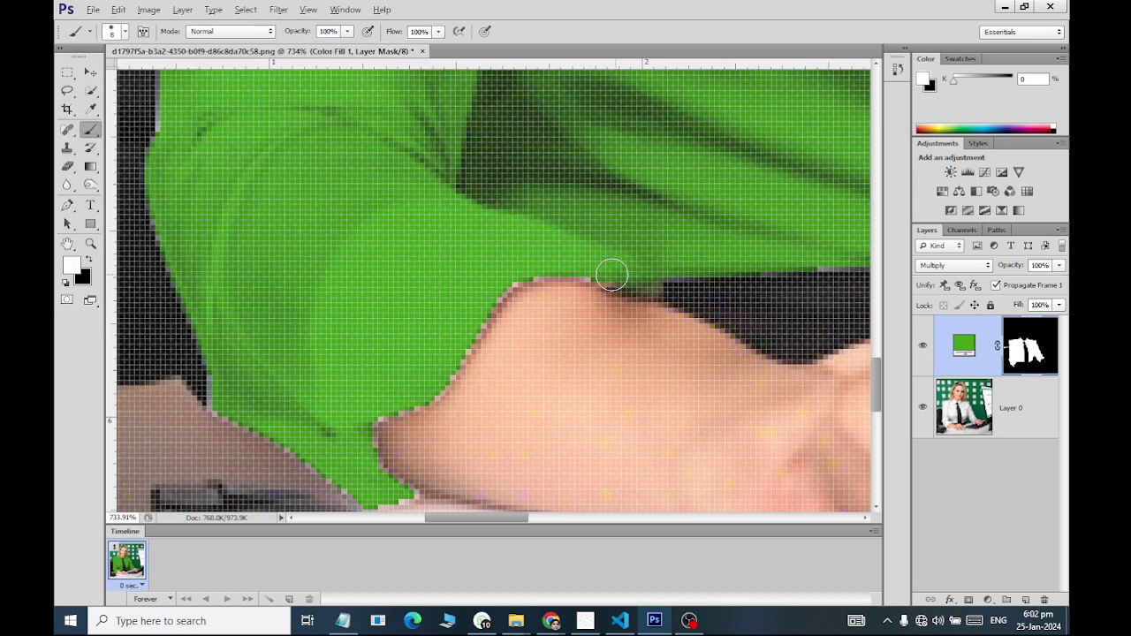
mouse_move(612, 275)
left_mouse_down()
mouse_move(525, 266)
mouse_move(495, 294)
mouse_move(420, 396)
mouse_move(365, 421)
mouse_move(402, 495)
mouse_move(375, 500)
mouse_move(225, 414)
mouse_move(210, 383)
mouse_move(209, 341)
mouse_move(155, 228)
mouse_move(151, 156)
mouse_move(167, 111)
left_mouse_up()
scroll(173, 141, "up", 3)
scroll(177, 185, "up", 3)
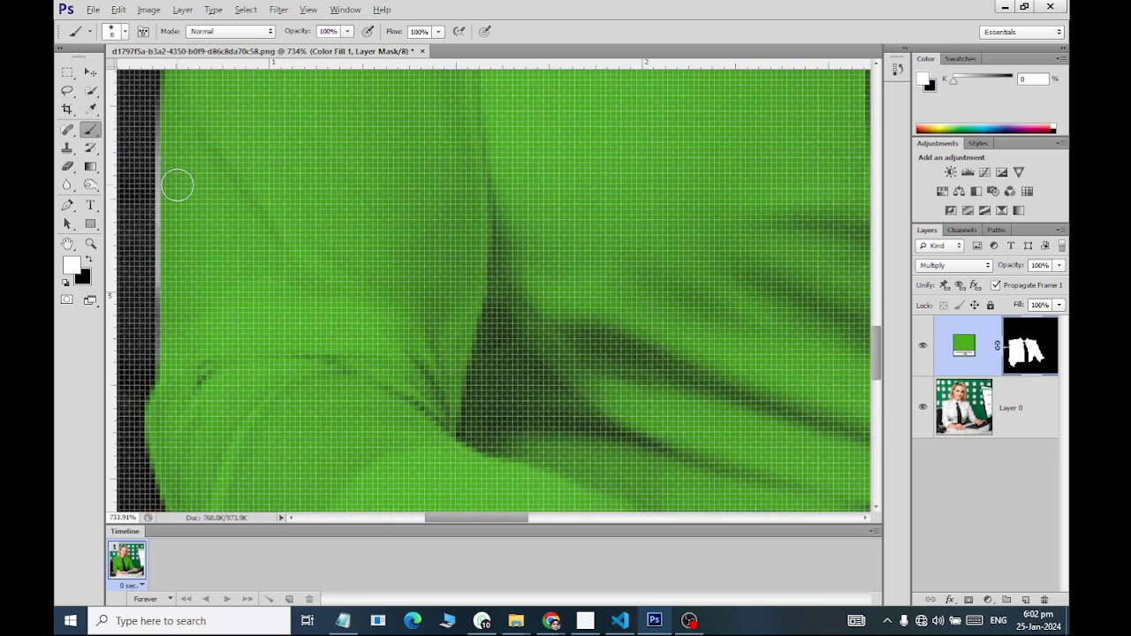
scroll(177, 185, "up", 1)
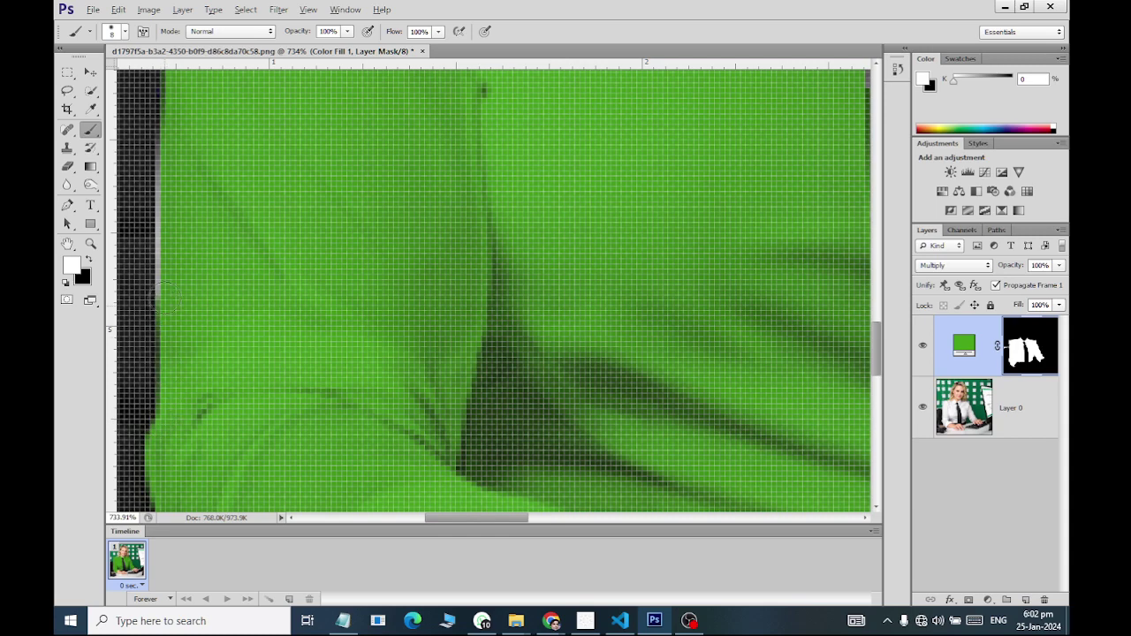
left_click_drag(164, 296, 152, 168)
Clear green spill off the background along the shoulder and the shirt's left side
scroll(189, 184, "up", 4)
scroll(189, 184, "up", 3)
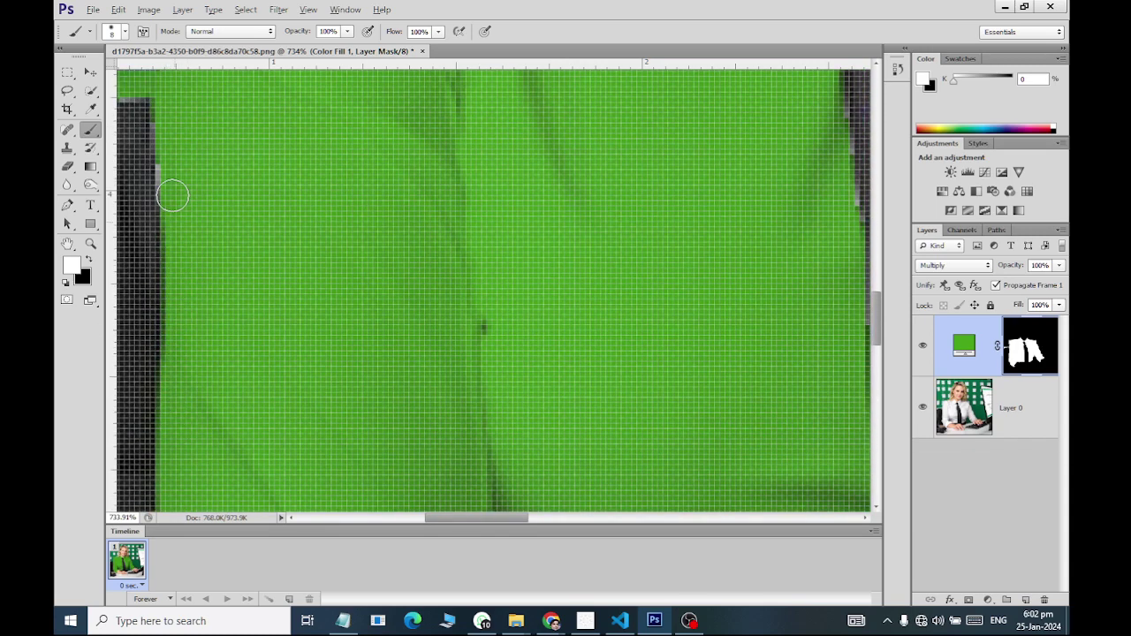
scroll(168, 133, "up", 2)
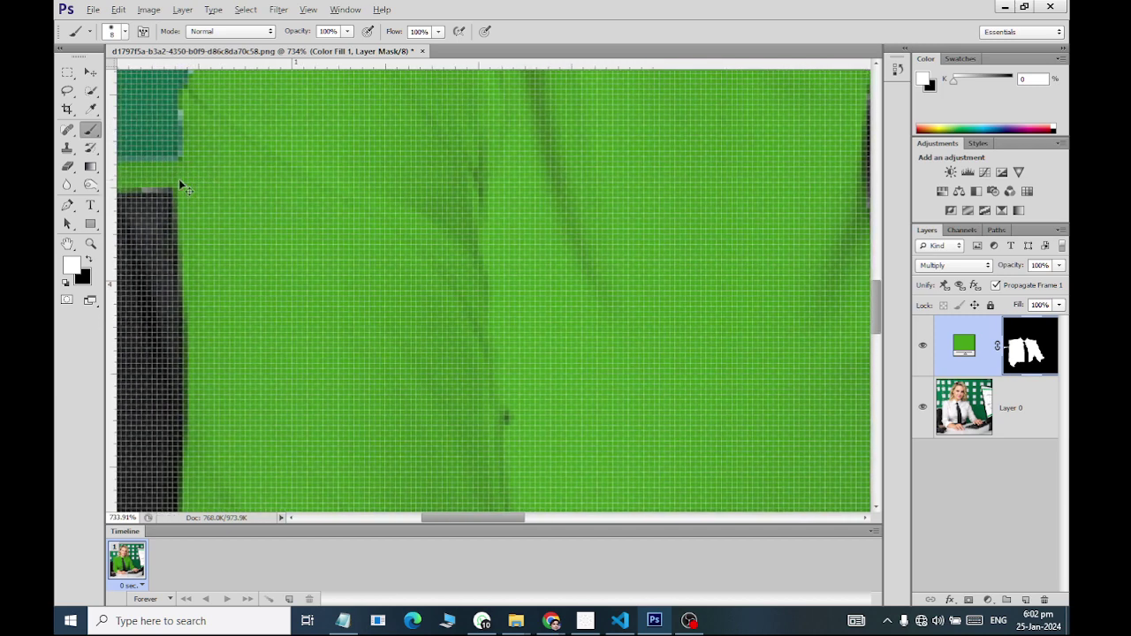
scroll(187, 180, "left", 3)
scroll(187, 180, "left", 3)
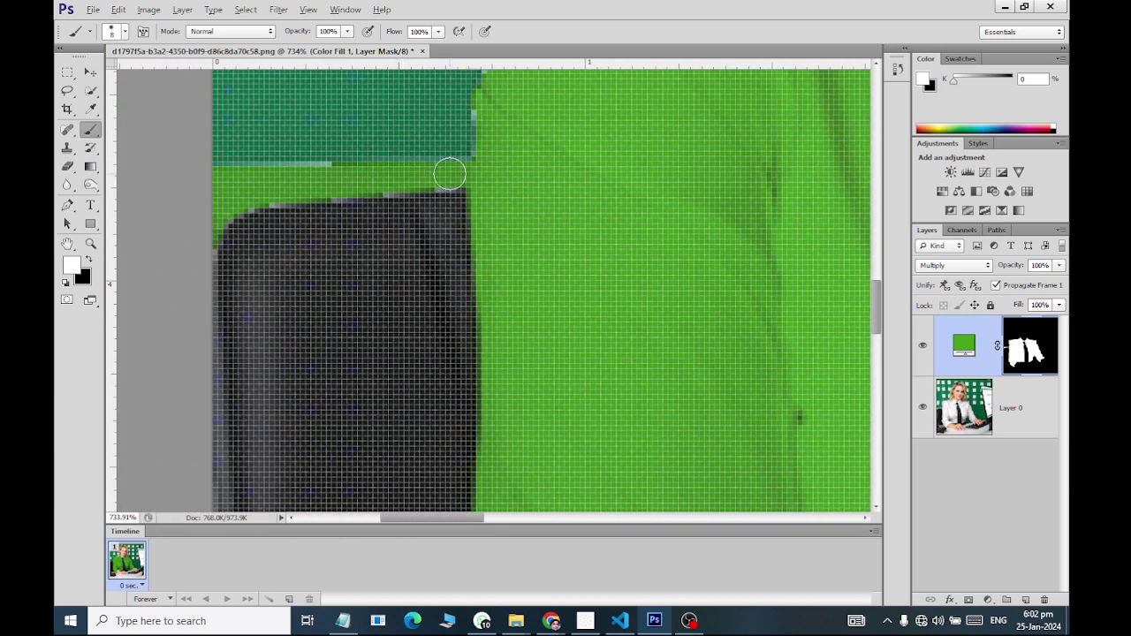
scroll(483, 124, "up", 3)
scroll(488, 213, "up", 3)
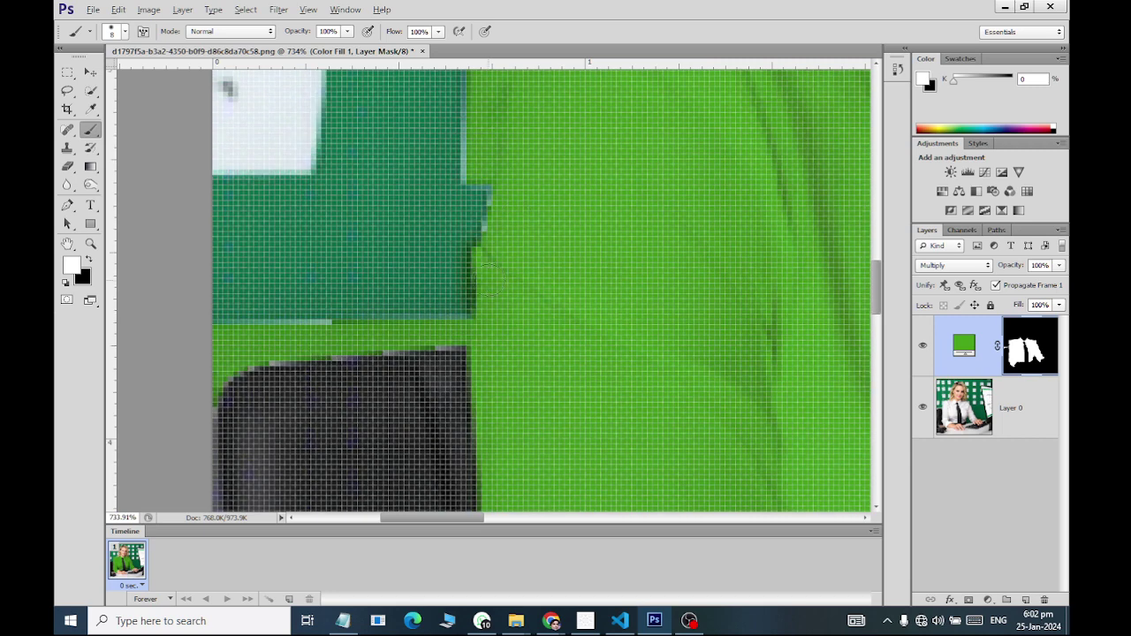
left_click_drag(489, 279, 475, 177)
scroll(467, 267, "up", 1)
scroll(467, 267, "up", 1)
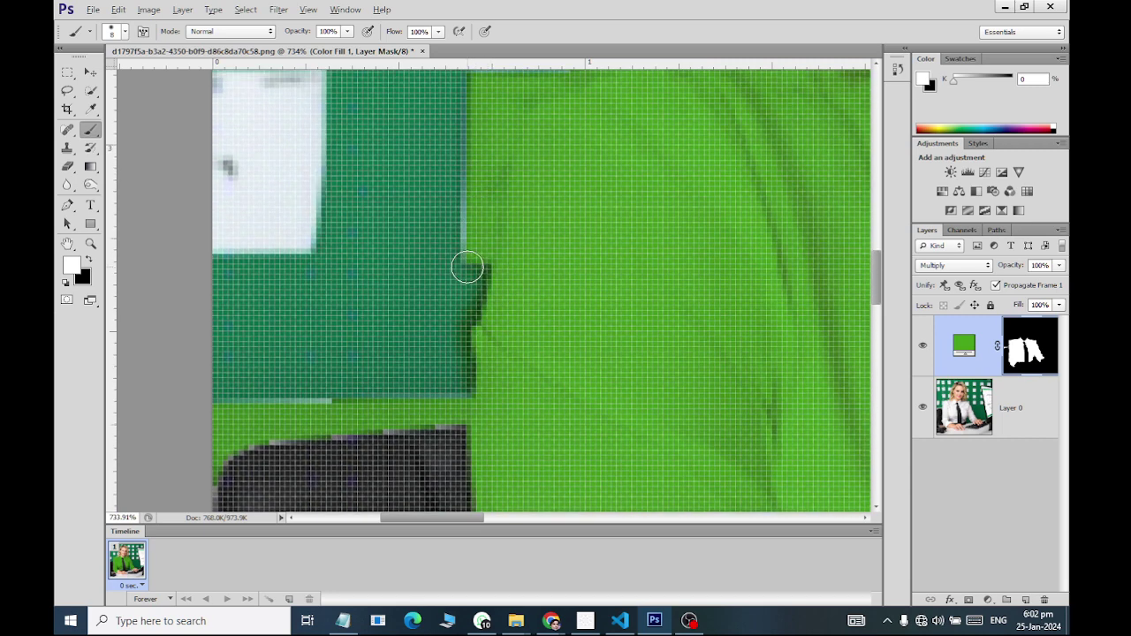
left_click_drag(468, 267, 485, 114)
scroll(485, 114, "up", 1)
scroll(482, 221, "up", 3)
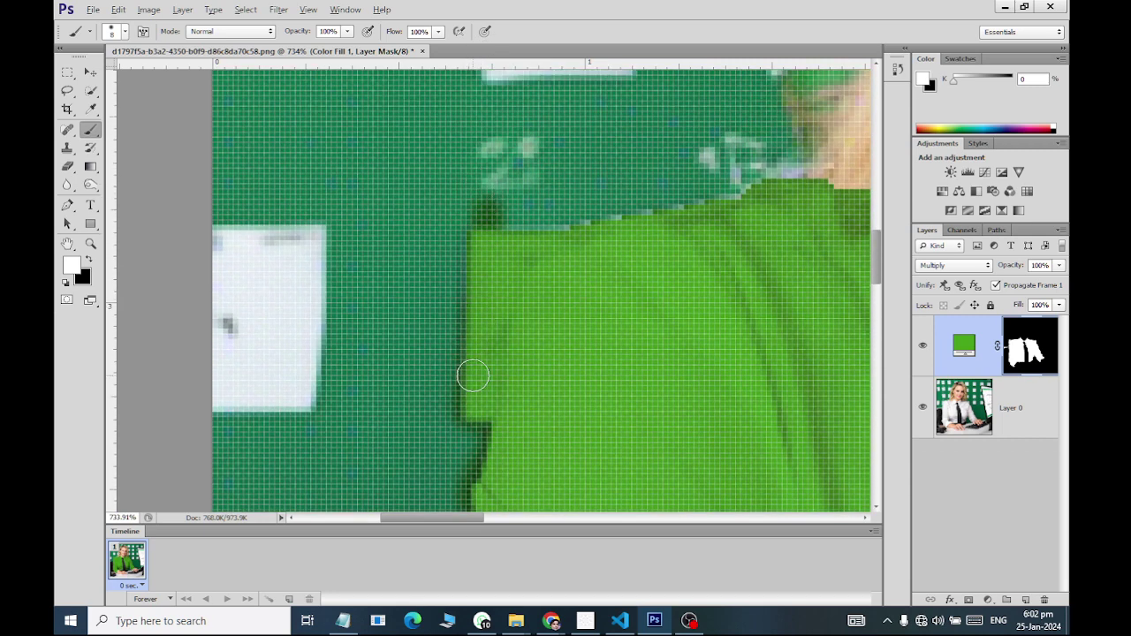
mouse_move(486, 252)
left_mouse_down()
mouse_move(560, 228)
mouse_move(713, 208)
mouse_move(770, 185)
mouse_move(816, 189)
mouse_move(802, 187)
left_mouse_up()
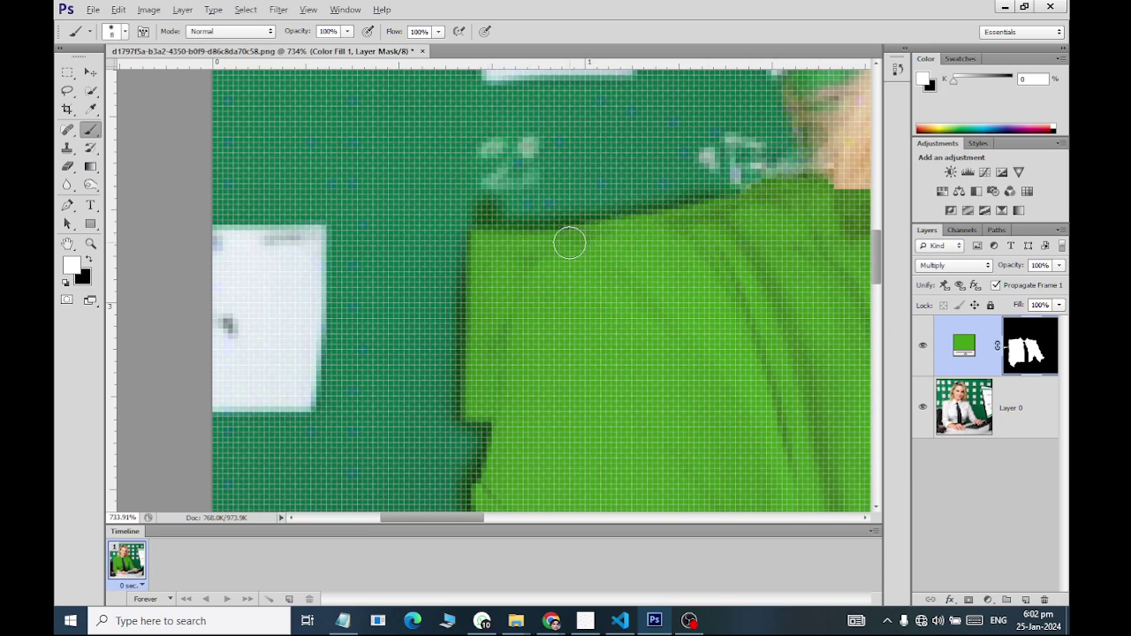
Tighten the fill mask along the collar-to-skin neckline
scroll(570, 243, "down", 3)
scroll(752, 235, "up", 3)
scroll(821, 127, "up", 1)
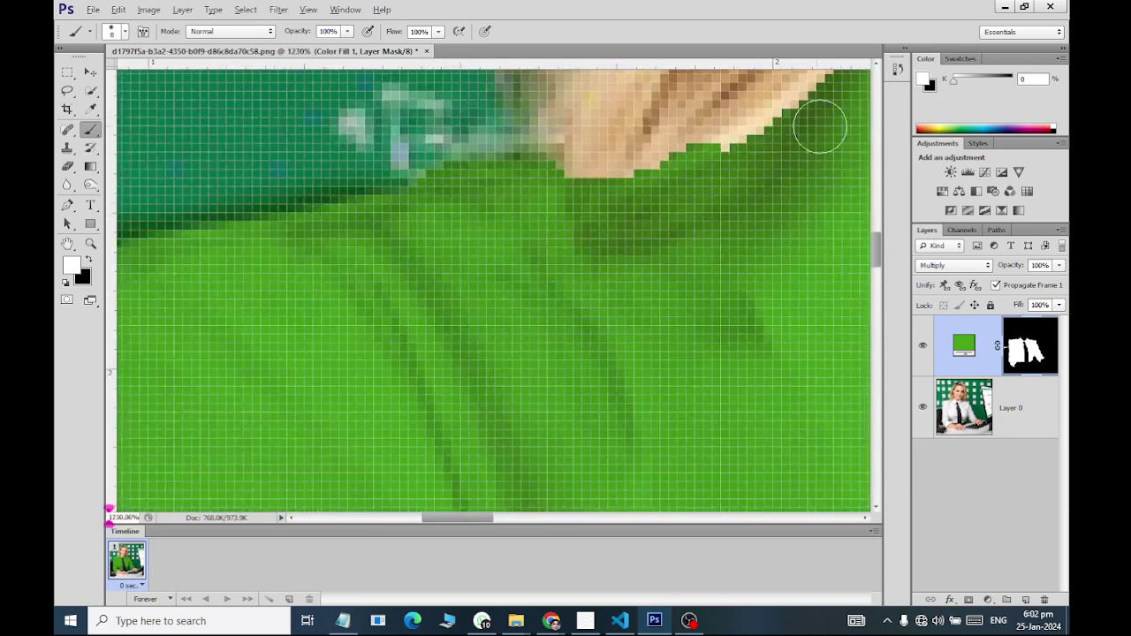
scroll(822, 133, "up", 1)
scroll(827, 159, "up", 1)
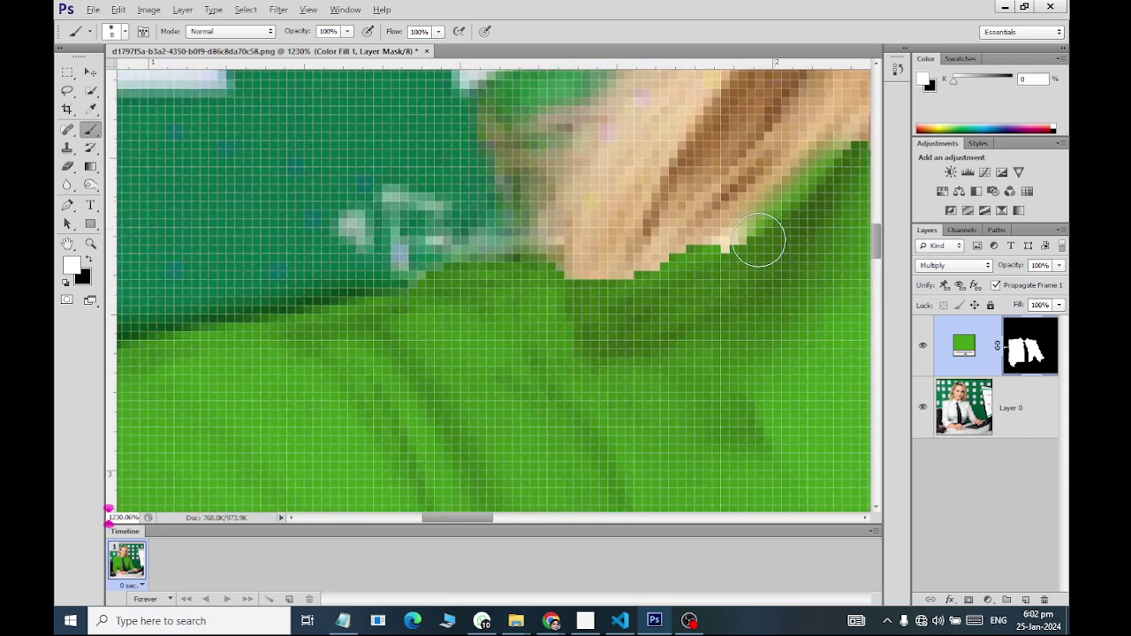
scroll(520, 280, "down", 2)
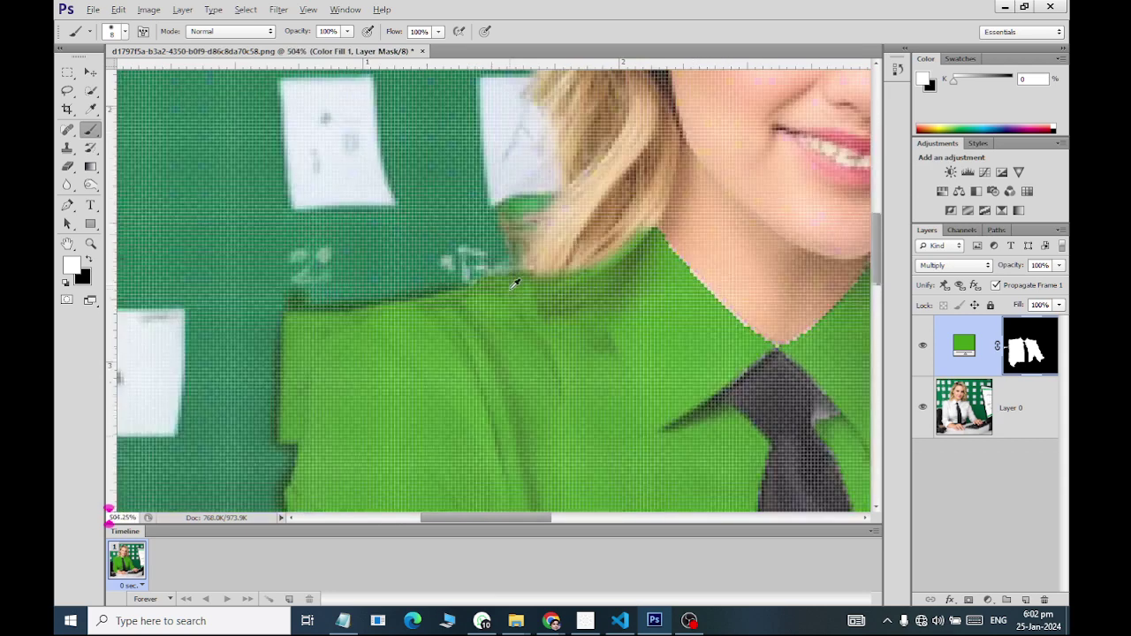
scroll(515, 283, "down", 1)
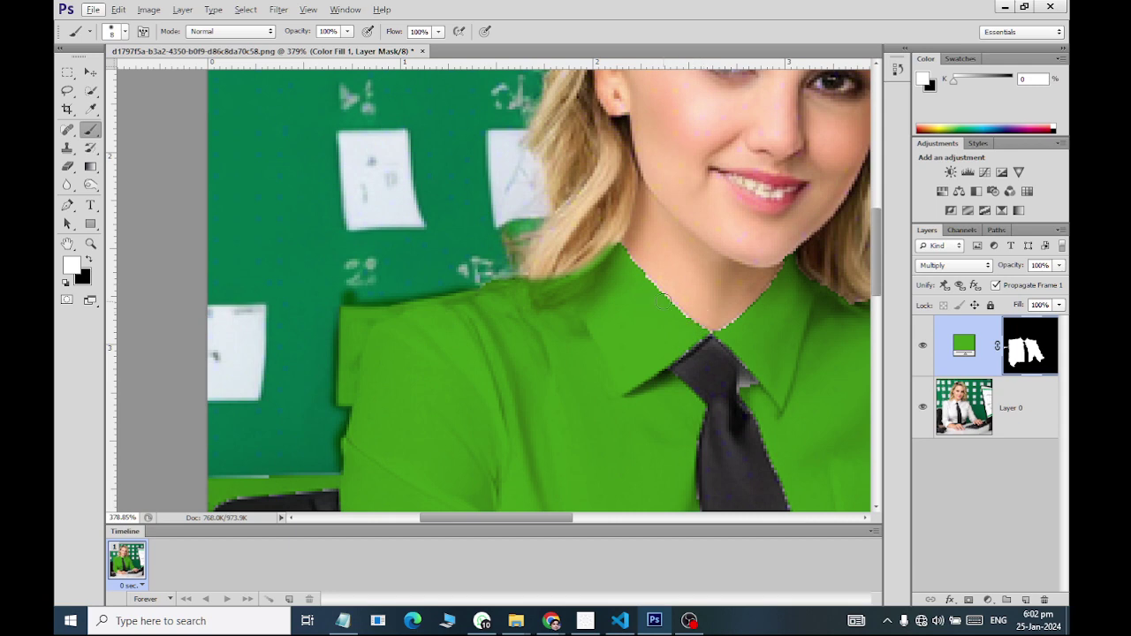
scroll(733, 245, "up", 2)
scroll(702, 260, "up", 2)
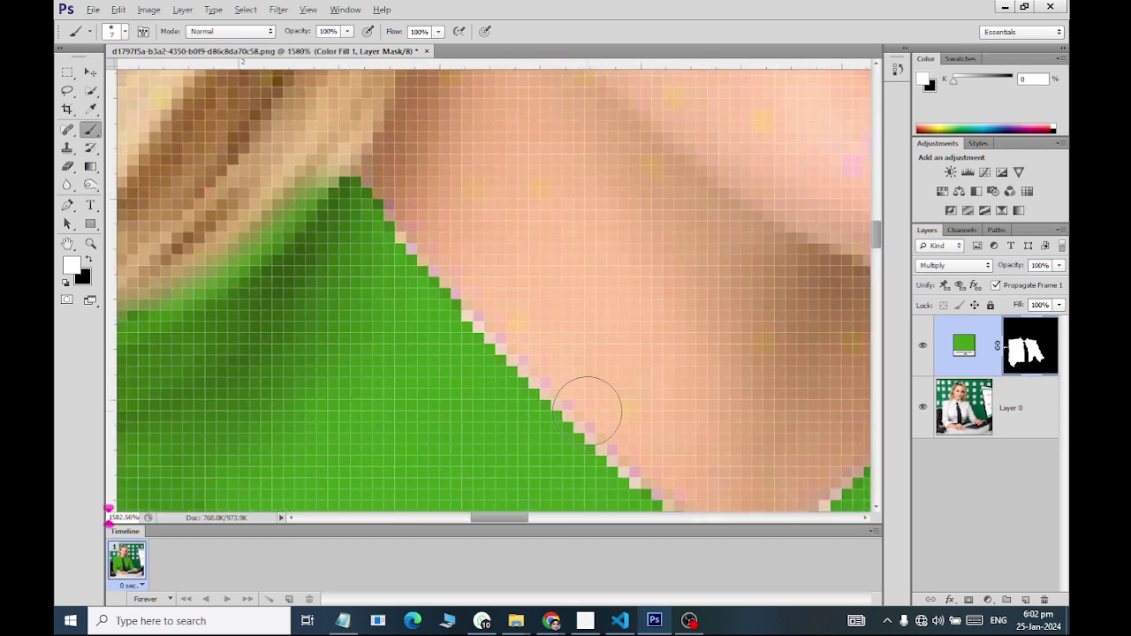
mouse_move(364, 202)
left_mouse_down()
mouse_move(480, 337)
mouse_move(635, 442)
left_mouse_up()
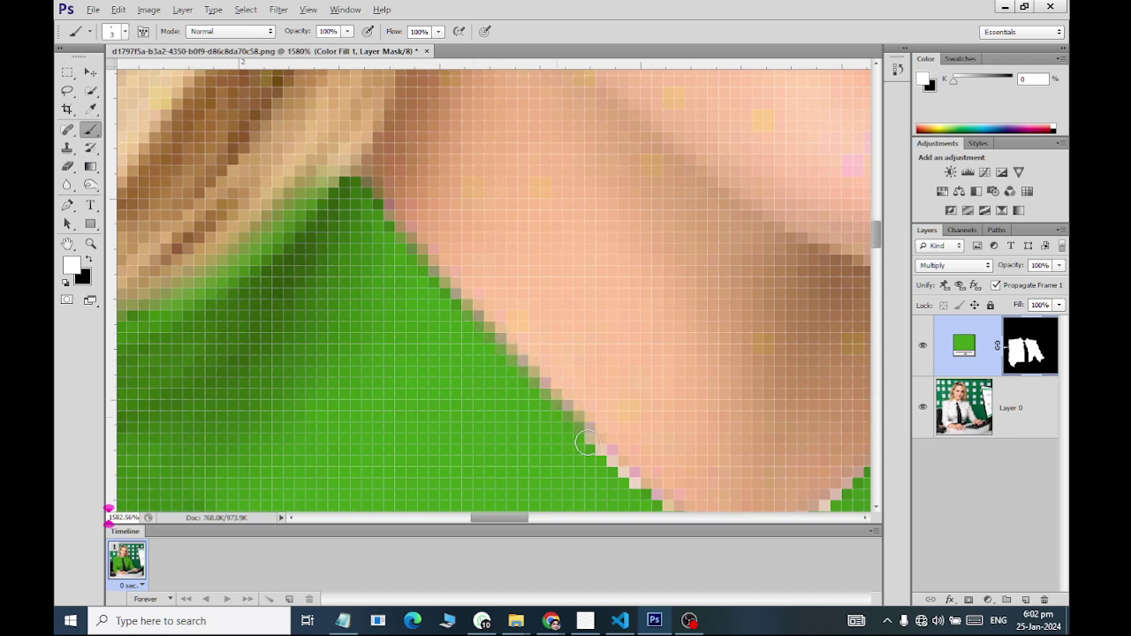
scroll(635, 442, "down", 3)
scroll(665, 395, "down", 1)
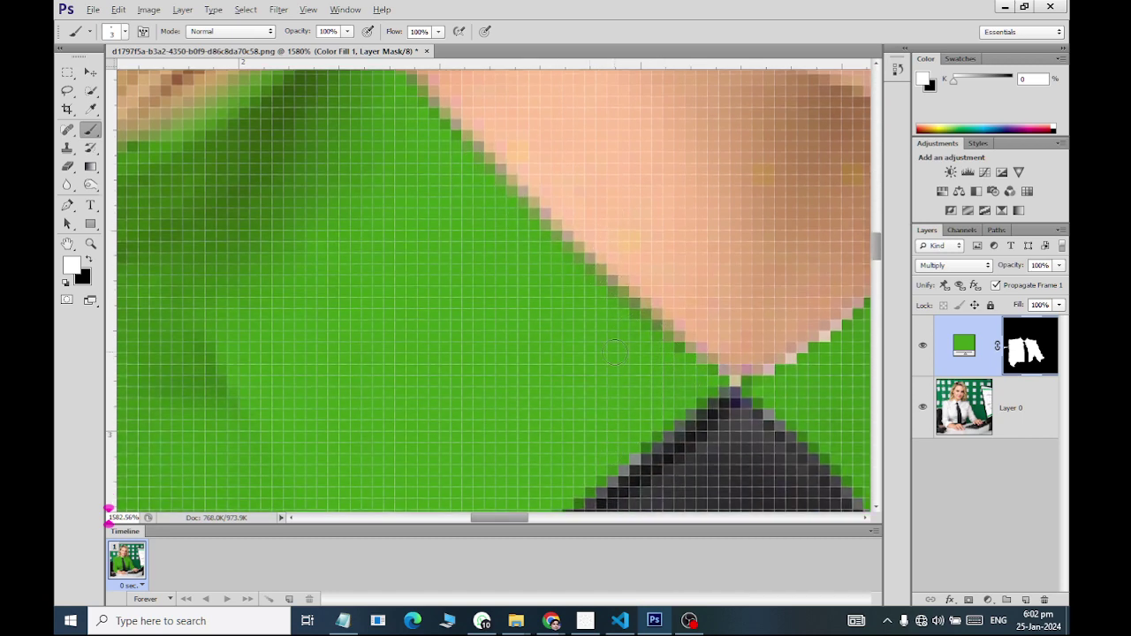
scroll(647, 433, "down", 3)
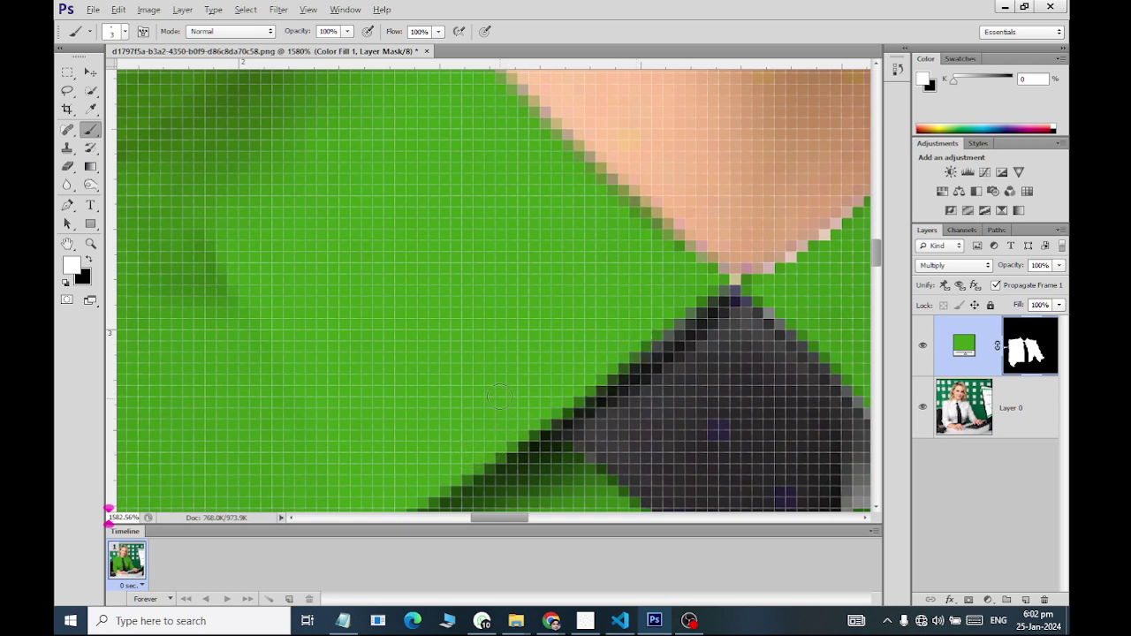
scroll(499, 398, "down", 3)
scroll(516, 359, "down", 2)
scroll(501, 362, "down", 1)
scroll(456, 368, "down", 1)
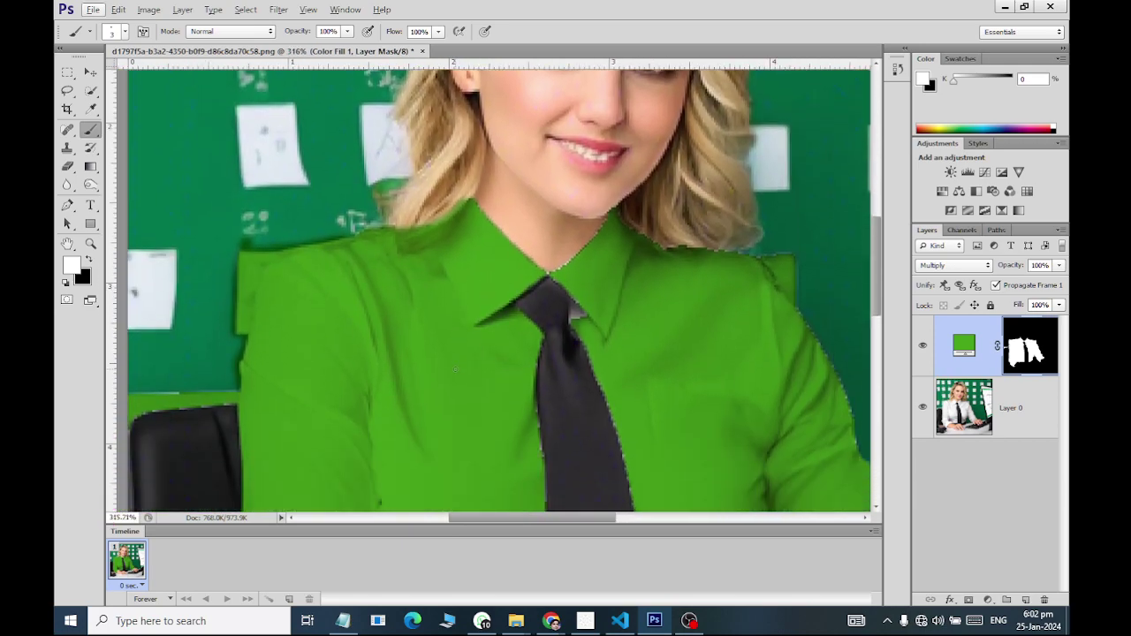
scroll(456, 368, "down", 1)
scroll(261, 292, "down", 2)
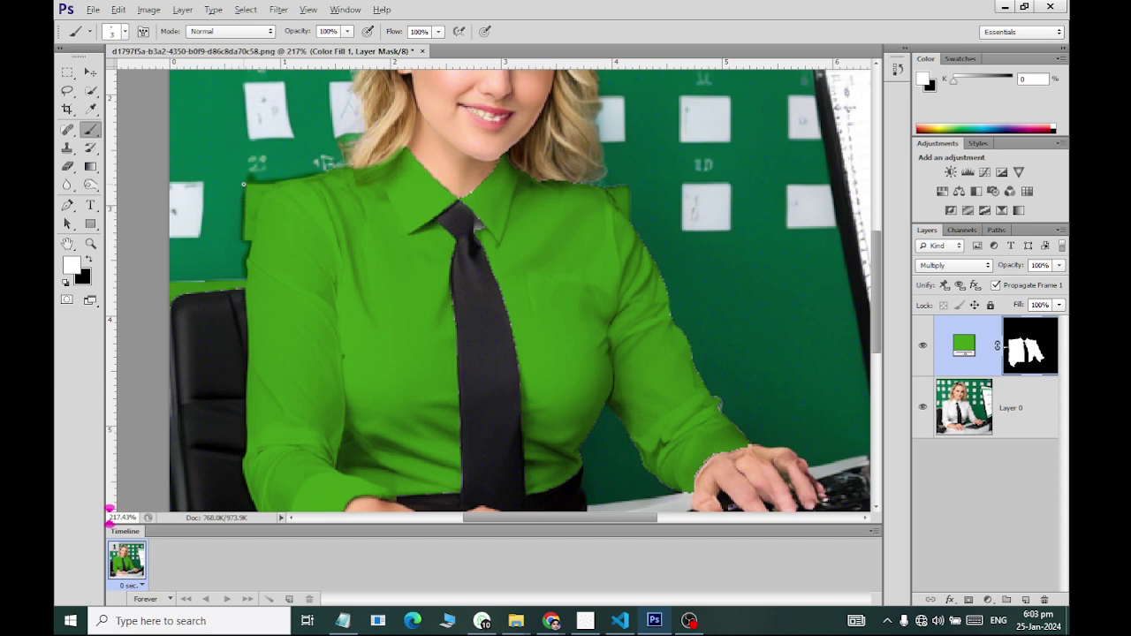
Paint black on the mask to hide the green on the chair-top strip up to the shirt
left_click(88, 259)
scroll(196, 294, "up", 3)
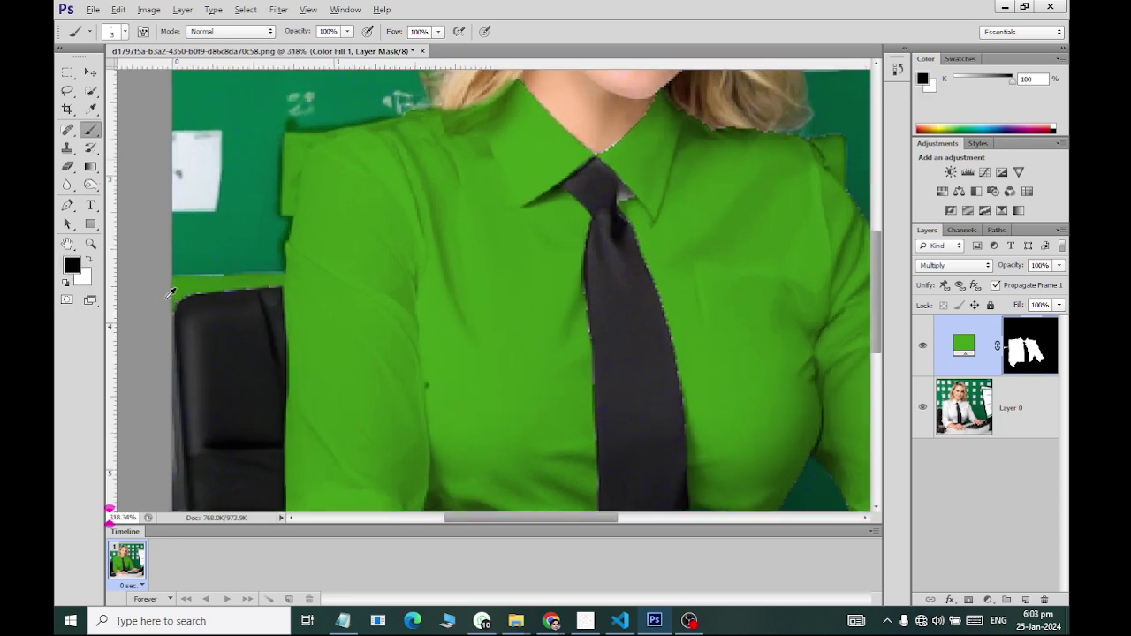
scroll(196, 294, "up", 2)
scroll(197, 294, "up", 1)
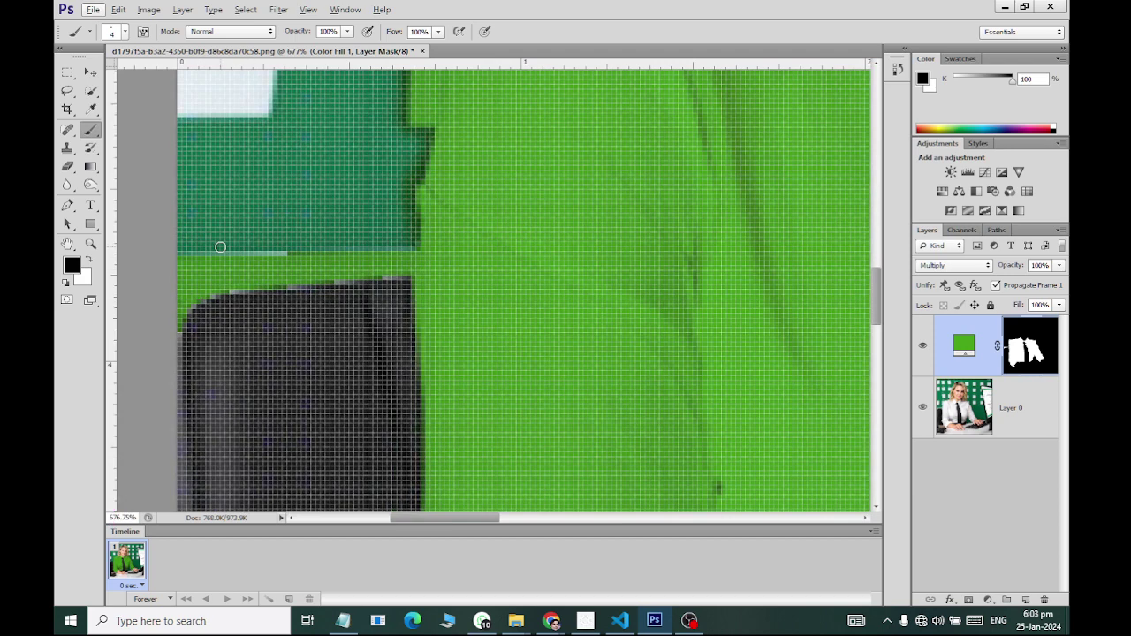
left_click_drag(189, 334, 340, 253)
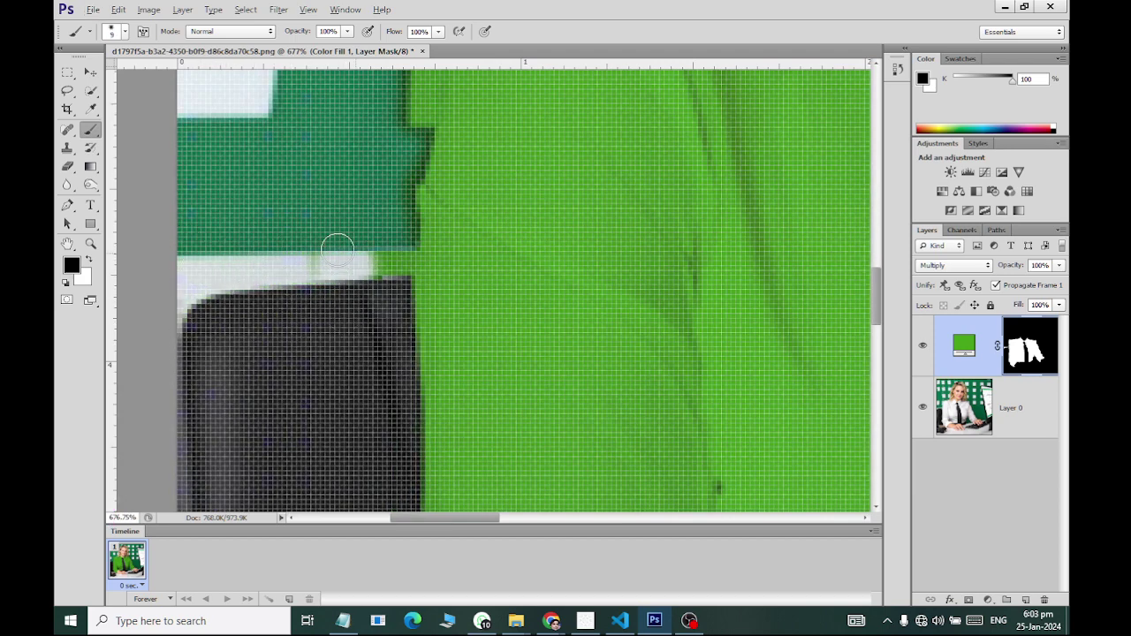
left_click_drag(333, 298, 383, 275)
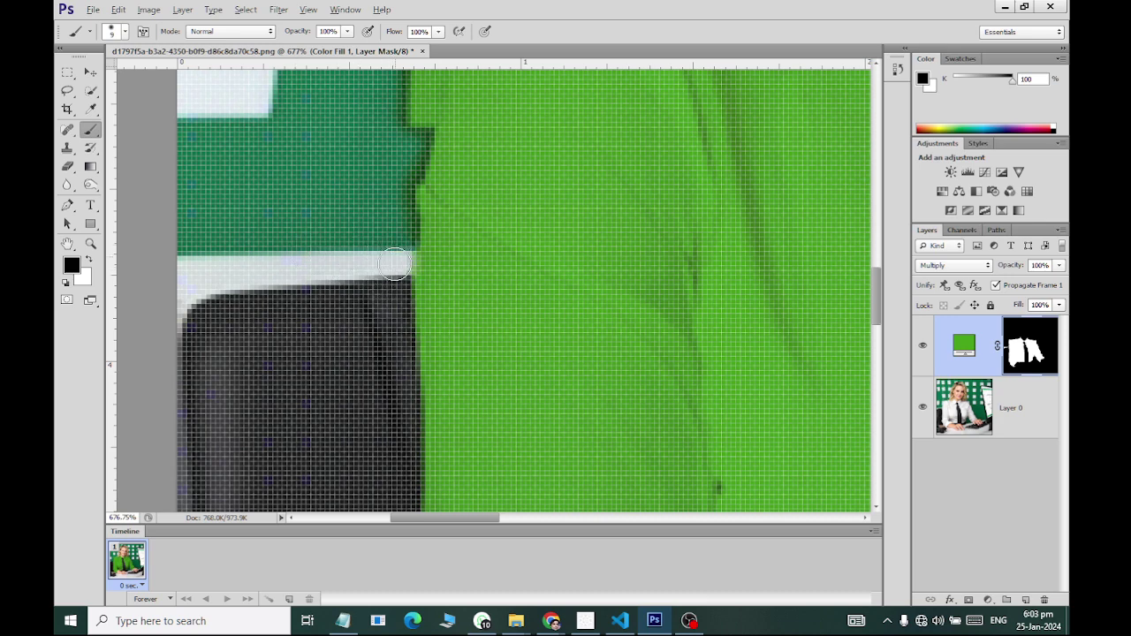
Remove green spill along the left shoulder edge and the wall above the chair
scroll(386, 186, "up", 5)
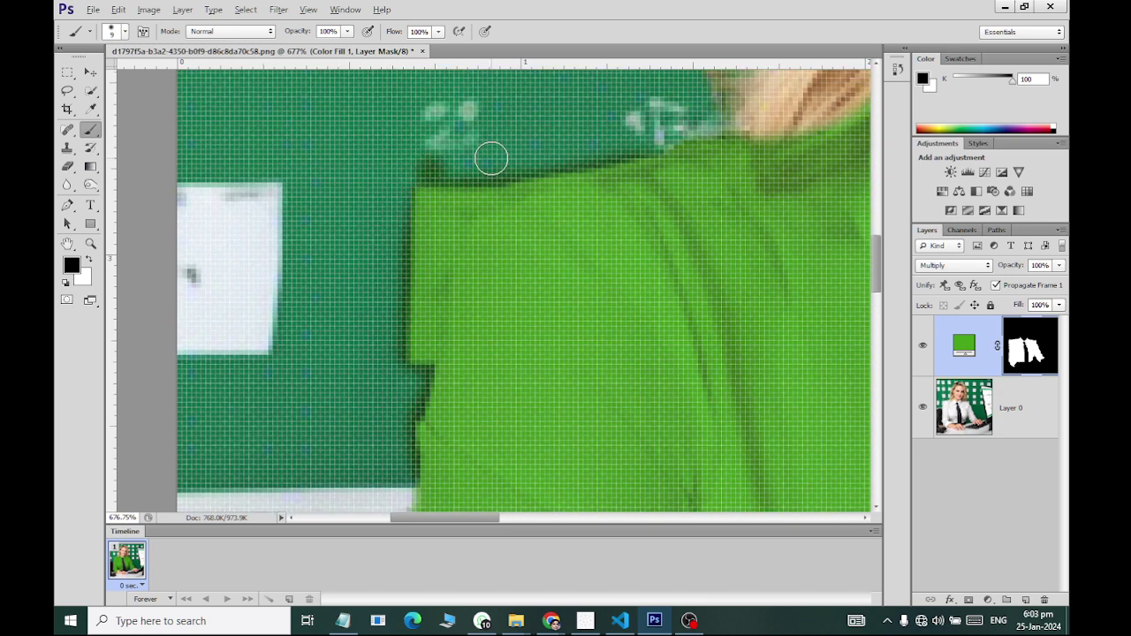
mouse_move(507, 163)
left_mouse_down()
mouse_move(439, 220)
mouse_move(407, 362)
mouse_move(451, 172)
mouse_move(404, 245)
mouse_move(434, 161)
left_mouse_up()
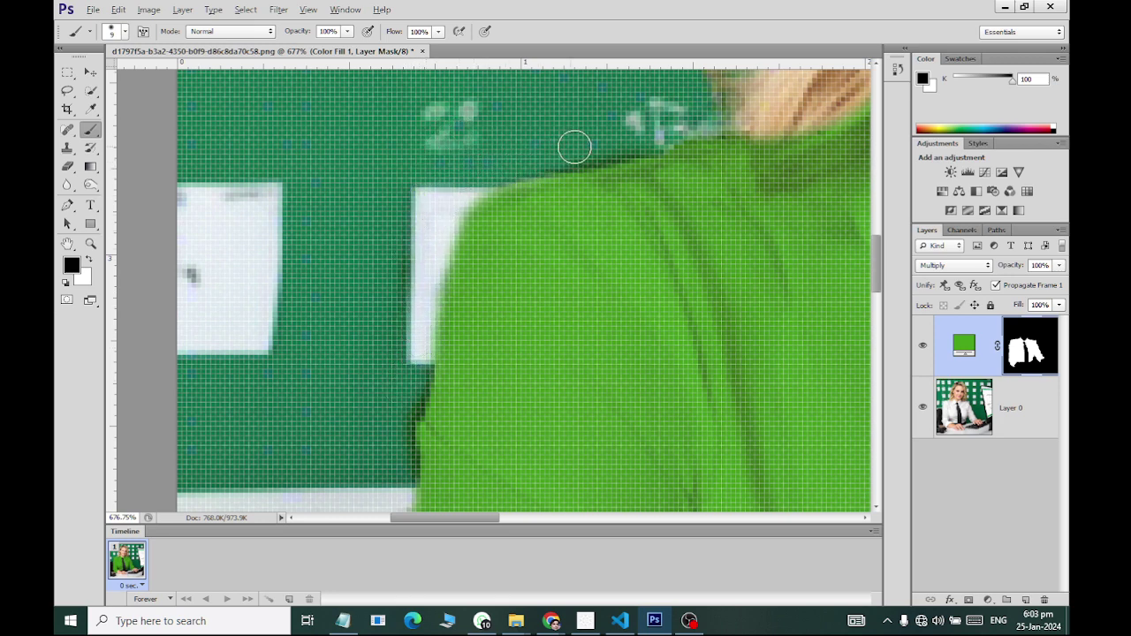
scroll(488, 113, "down", 5)
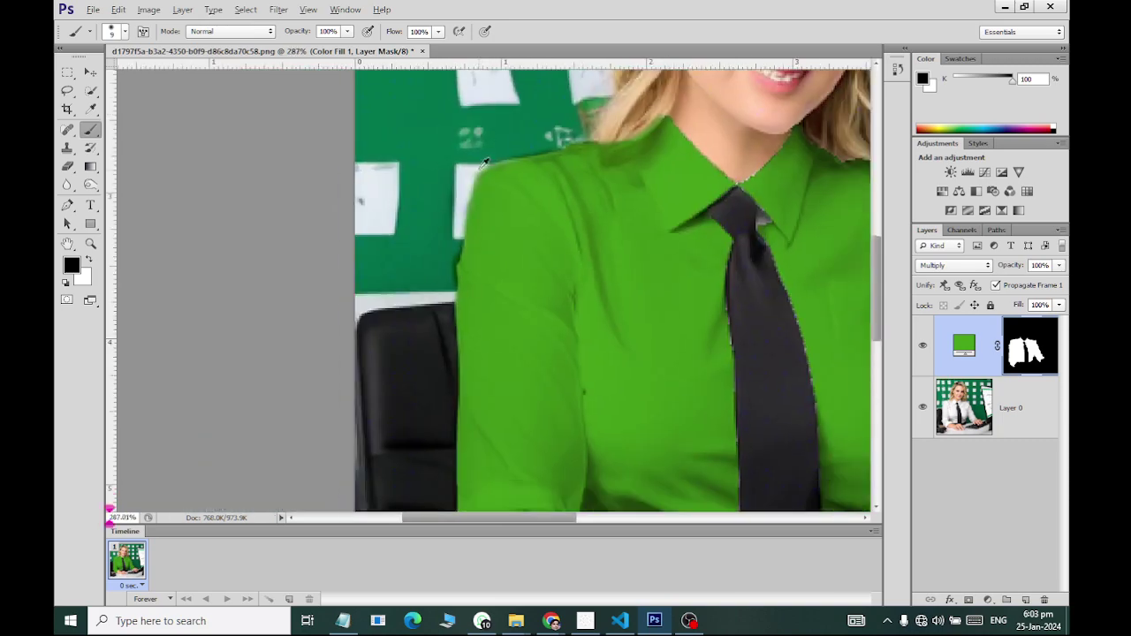
scroll(486, 228, "up", 5)
scroll(487, 229, "up", 2)
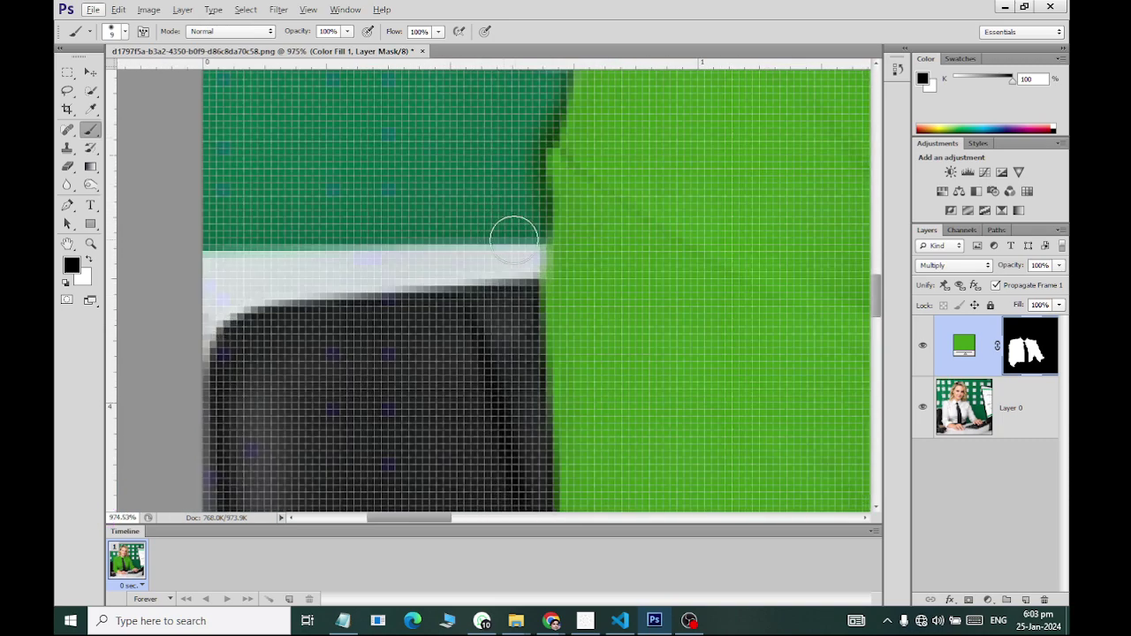
left_click_drag(518, 109, 518, 227)
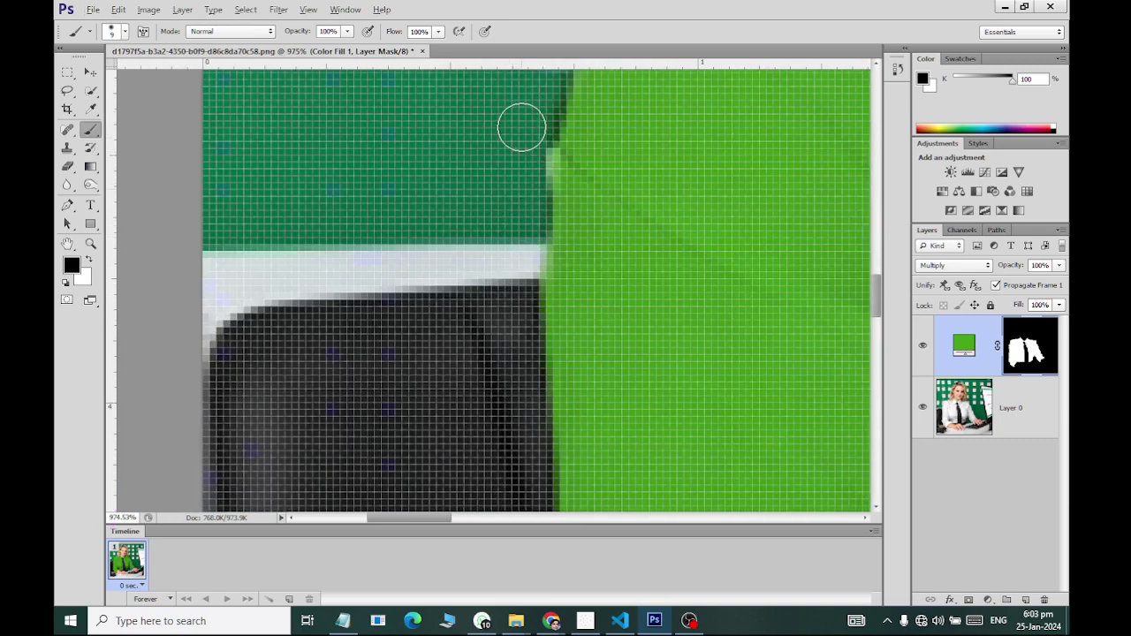
scroll(481, 176, "down", 6)
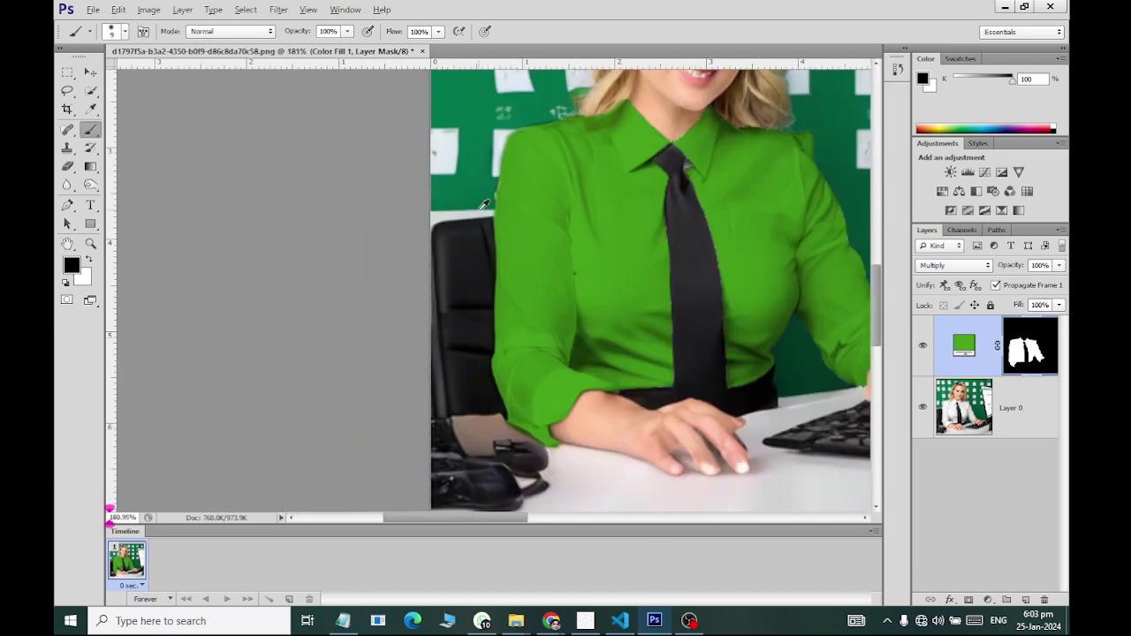
scroll(488, 242, "down", 1)
scroll(724, 208, "down", 1)
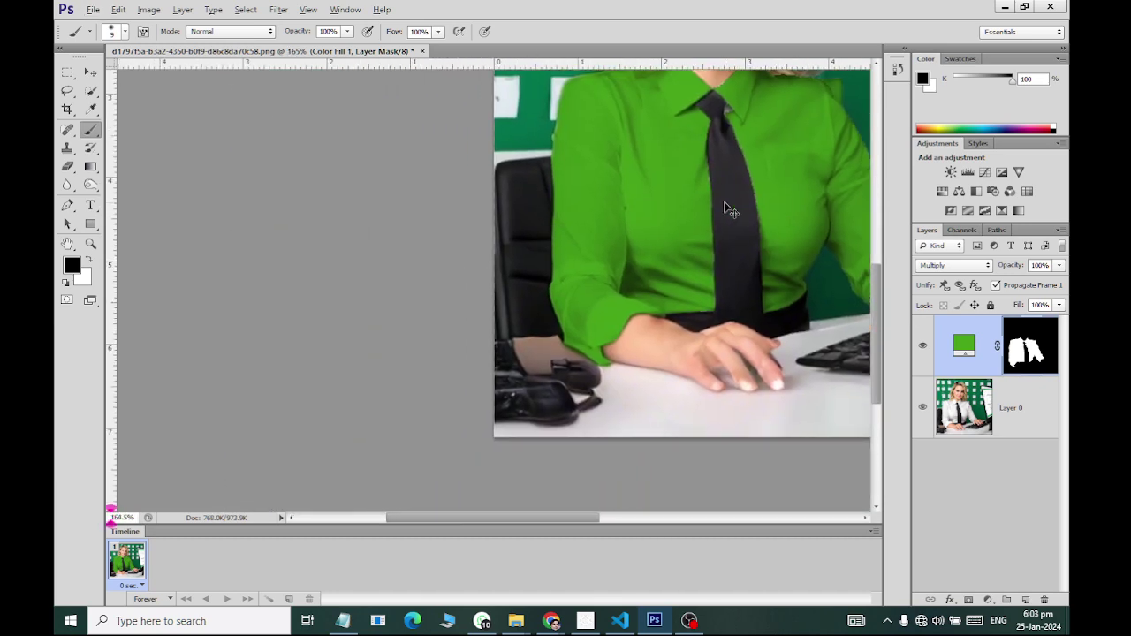
scroll(700, 205, "right", 2)
scroll(693, 208, "right", 2)
scroll(694, 208, "up", 3)
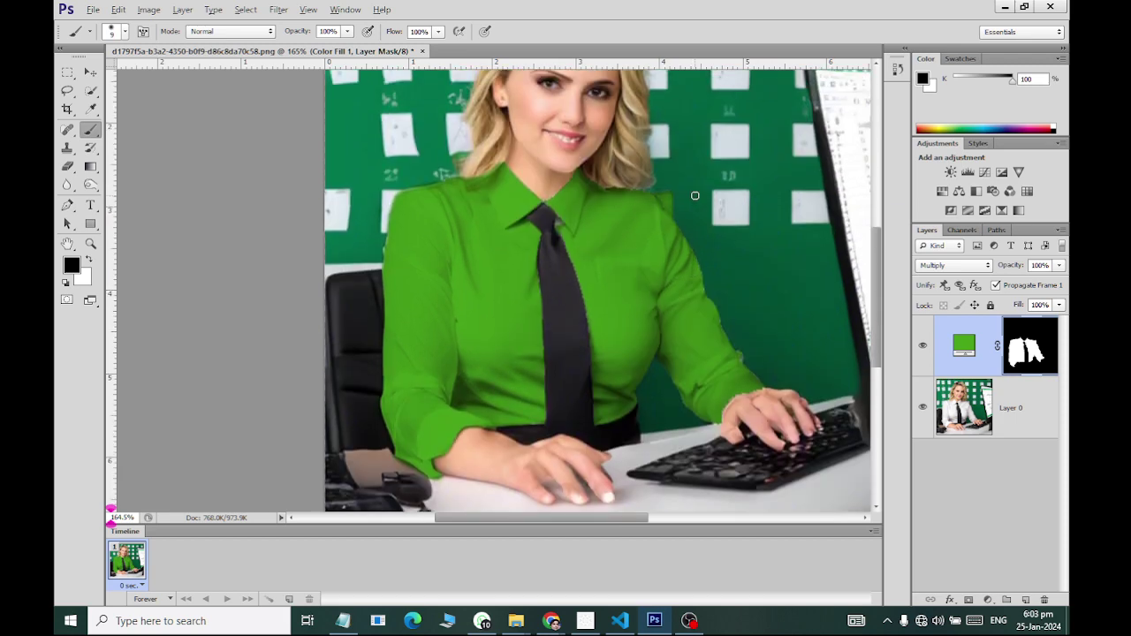
scroll(695, 196, "up", 1)
scroll(696, 195, "up", 2)
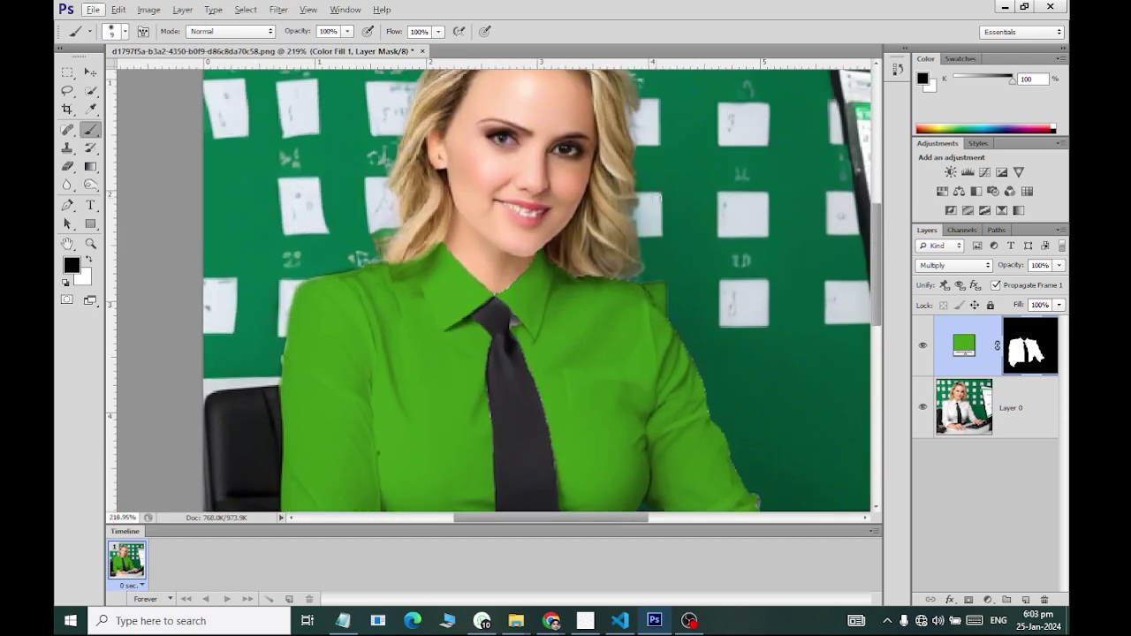
scroll(644, 203, "down", 1)
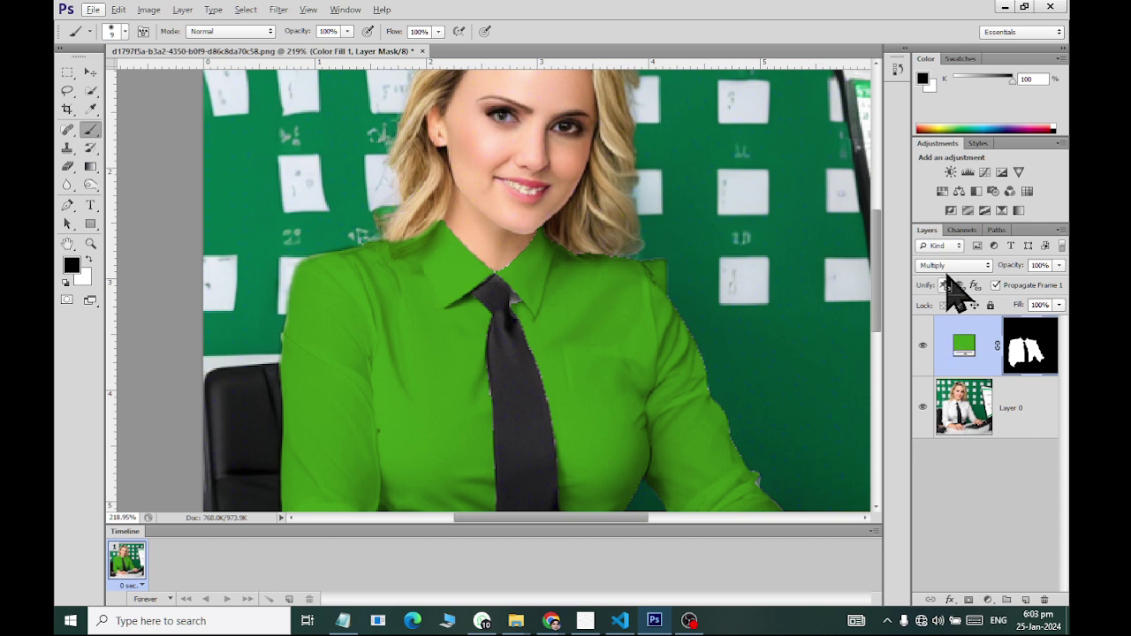
Shift Color Fill 1's hue to yellow and brighten it to mustard #d7ac17
double_click(965, 350)
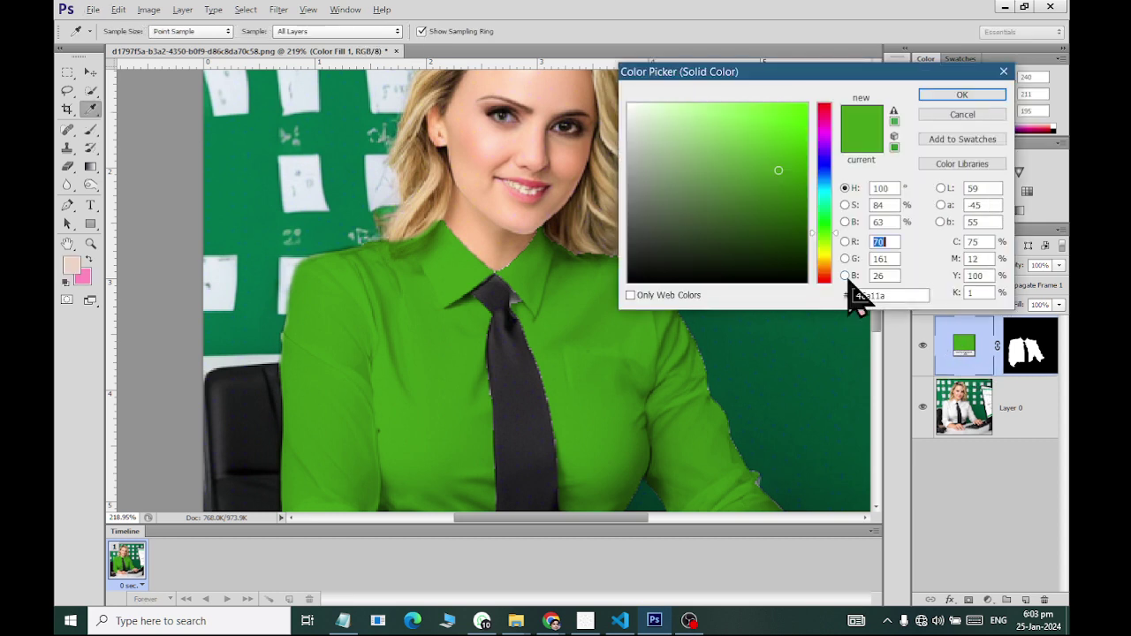
left_click_drag(831, 234, 826, 262)
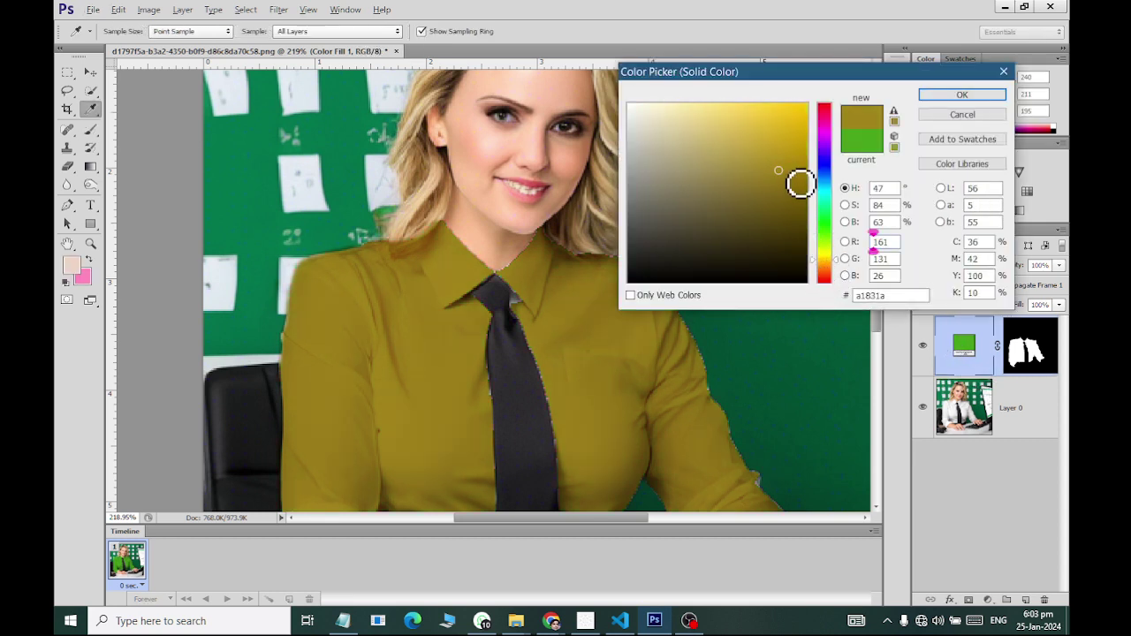
left_click_drag(800, 182, 789, 132)
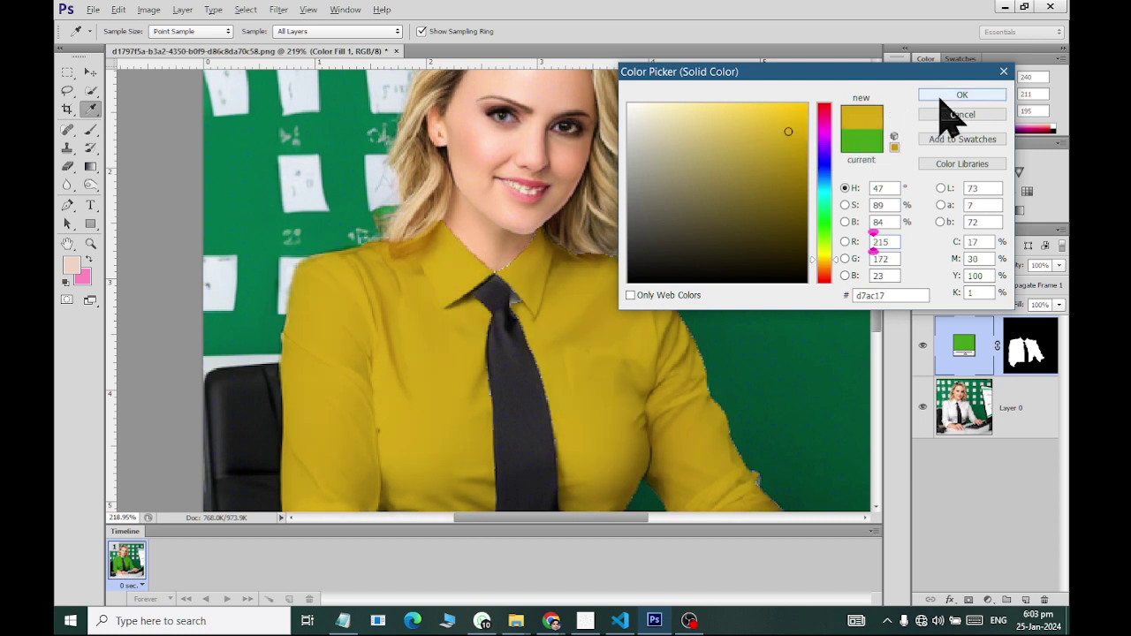
left_click(961, 94)
scroll(706, 289, "down", 3)
scroll(707, 289, "down", 3)
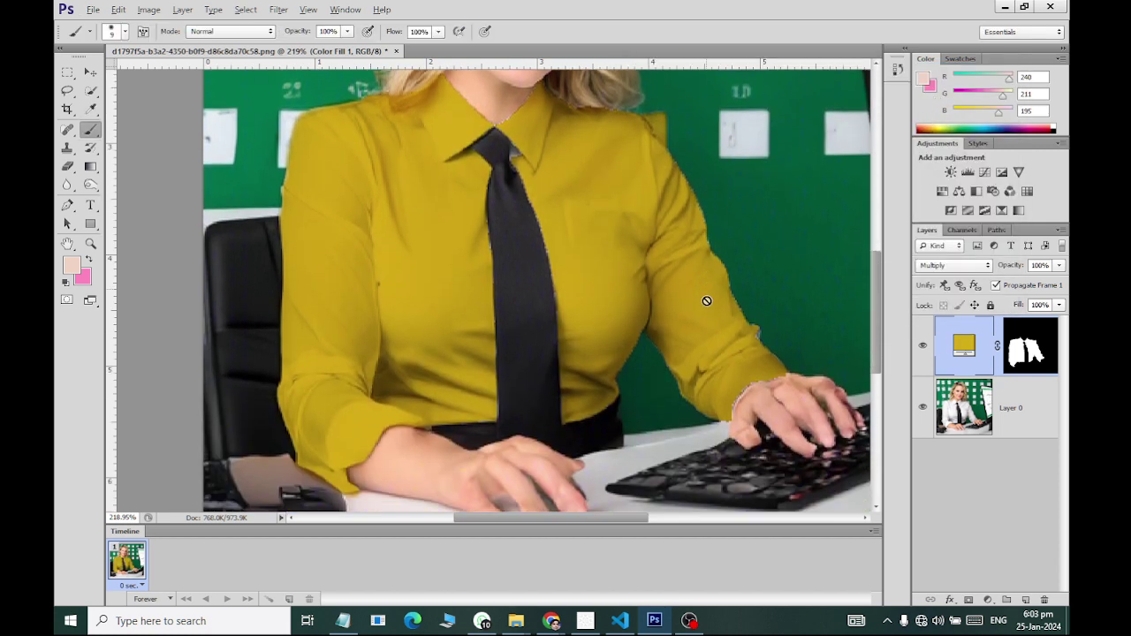